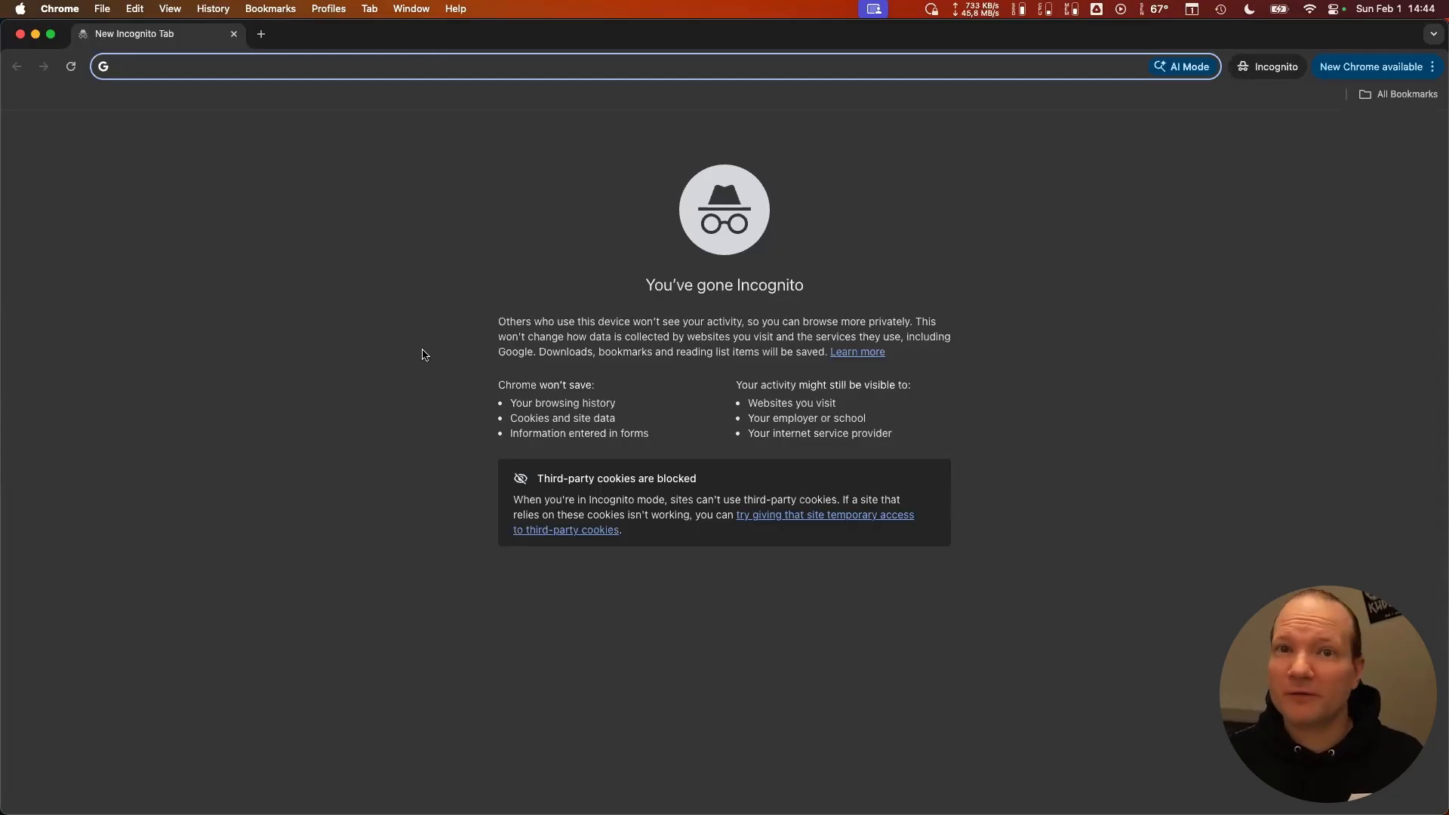
# - Open demo.vela.run/org in the browser and go to the registration form for new users
pyautogui.write('de')
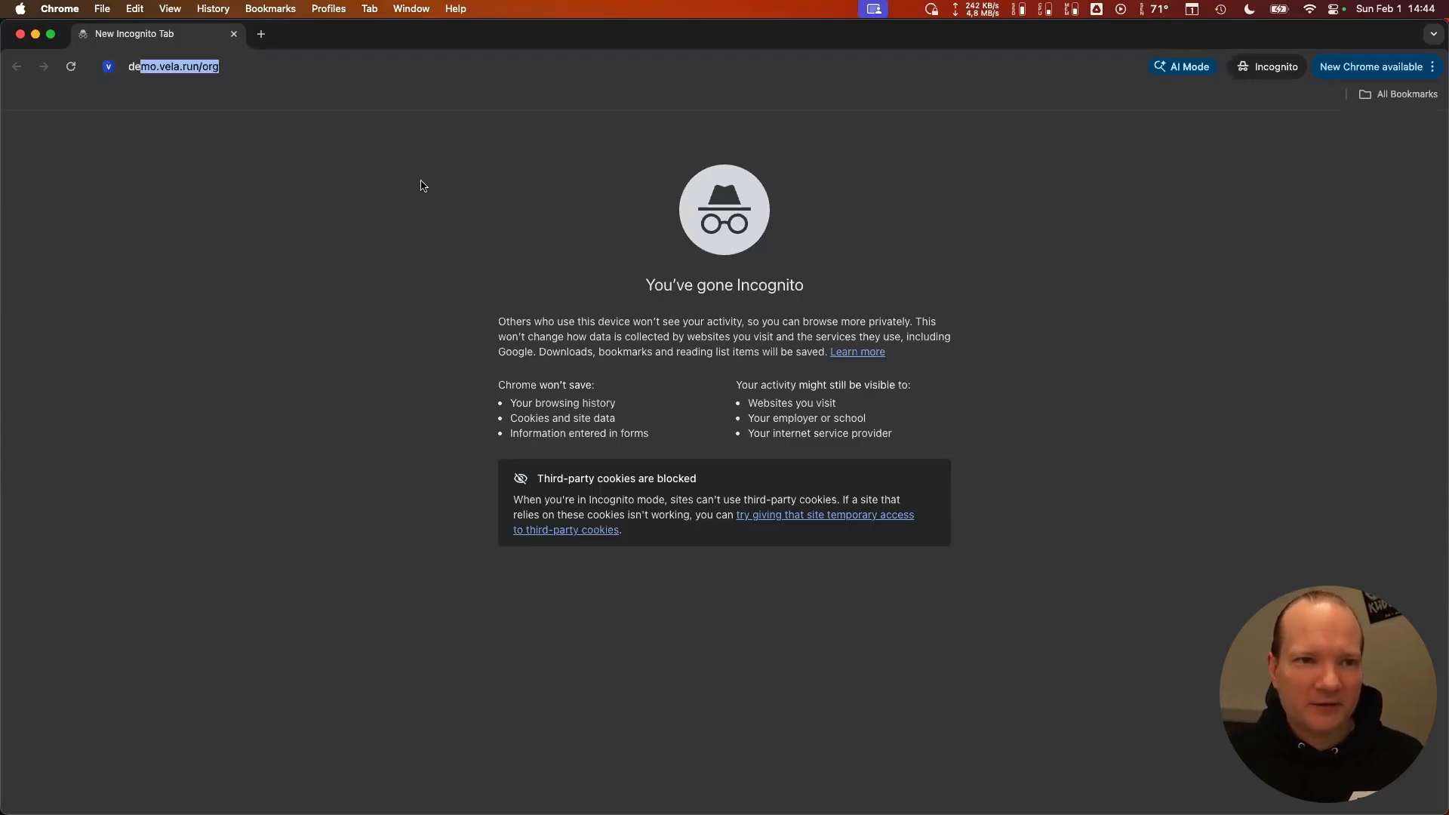
pyautogui.press('Return')
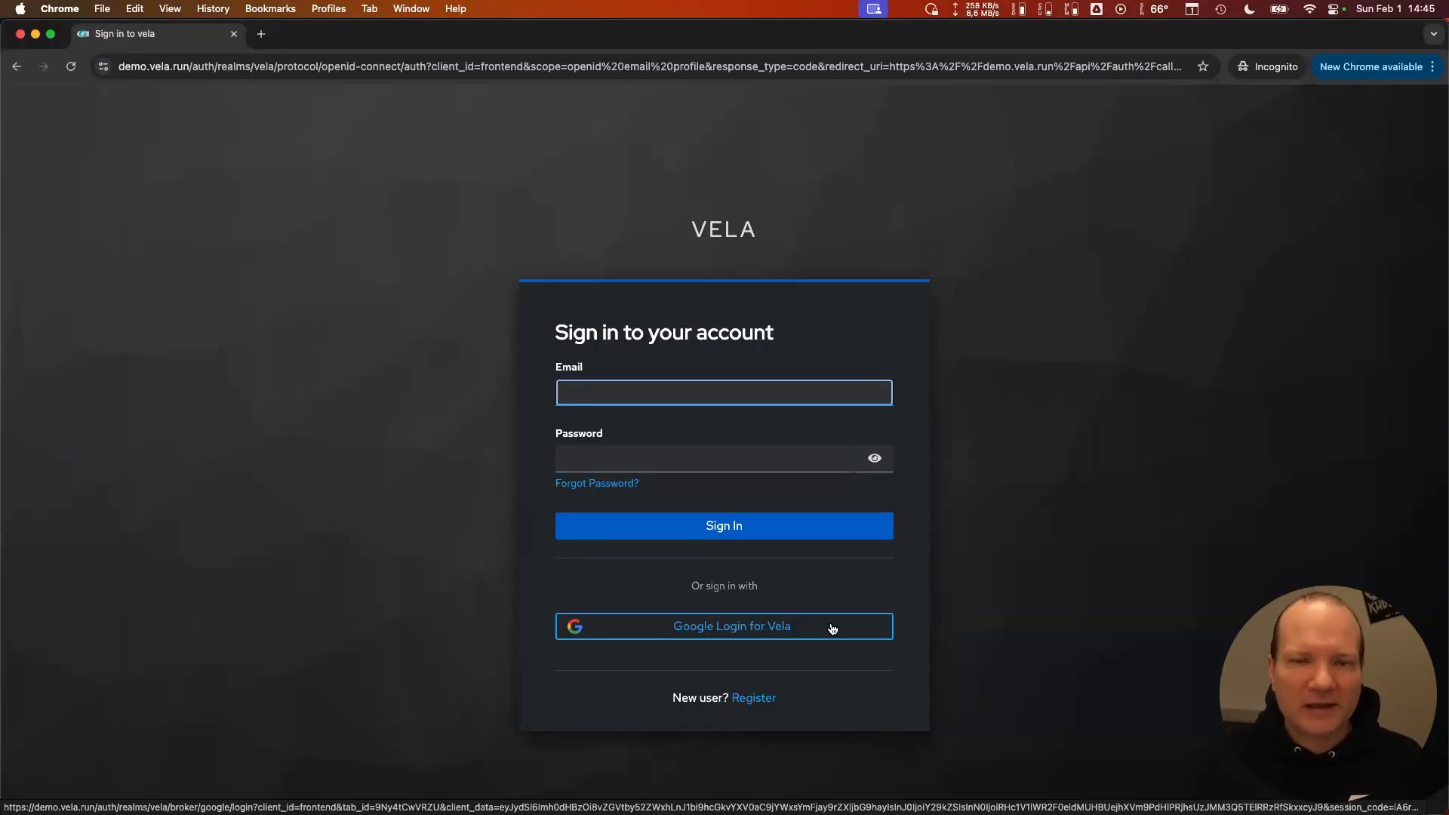
pyautogui.click(755, 698)
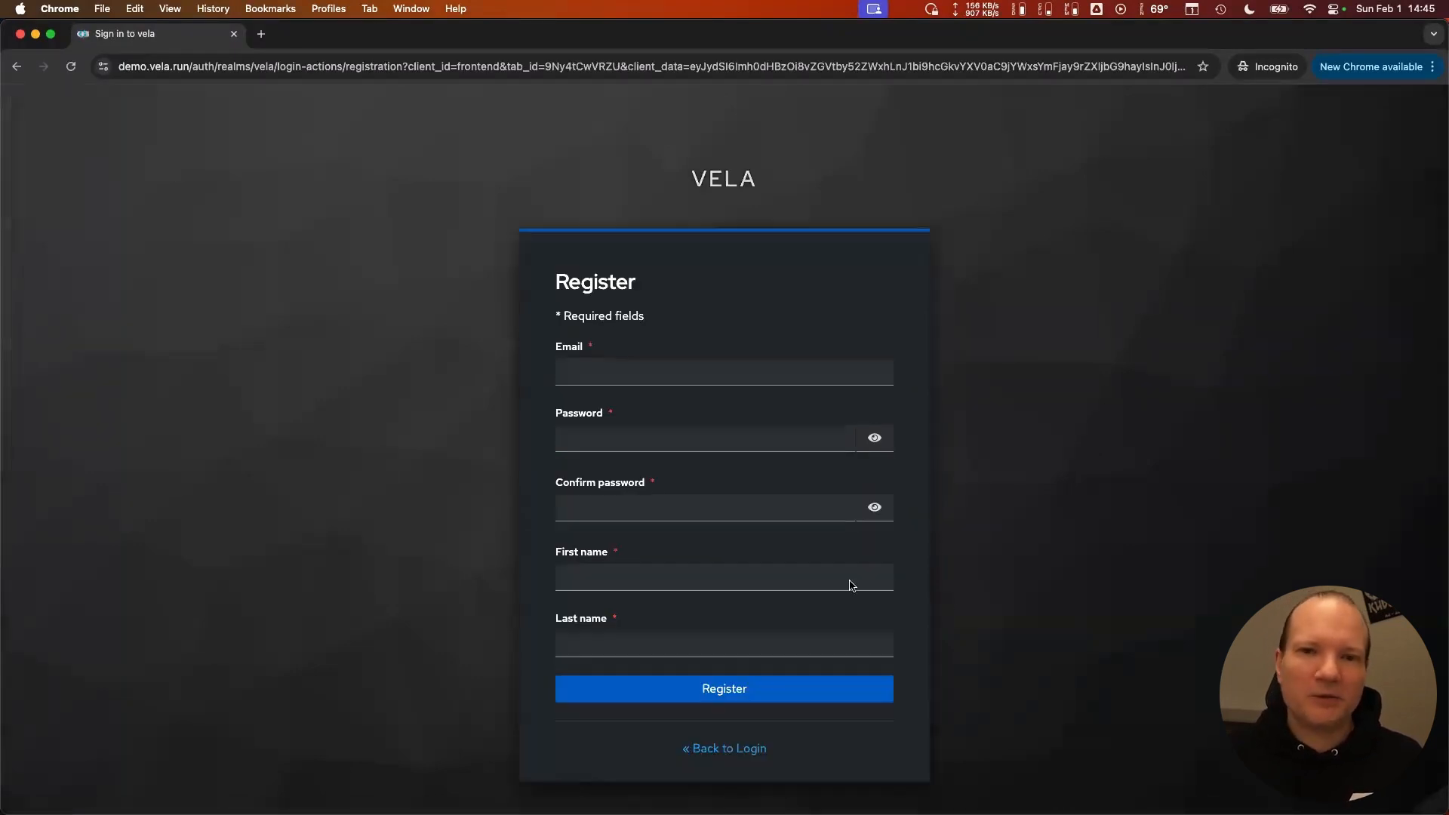
# - Enter the account e-mail address in the registration form
pyautogui.click(652, 360)
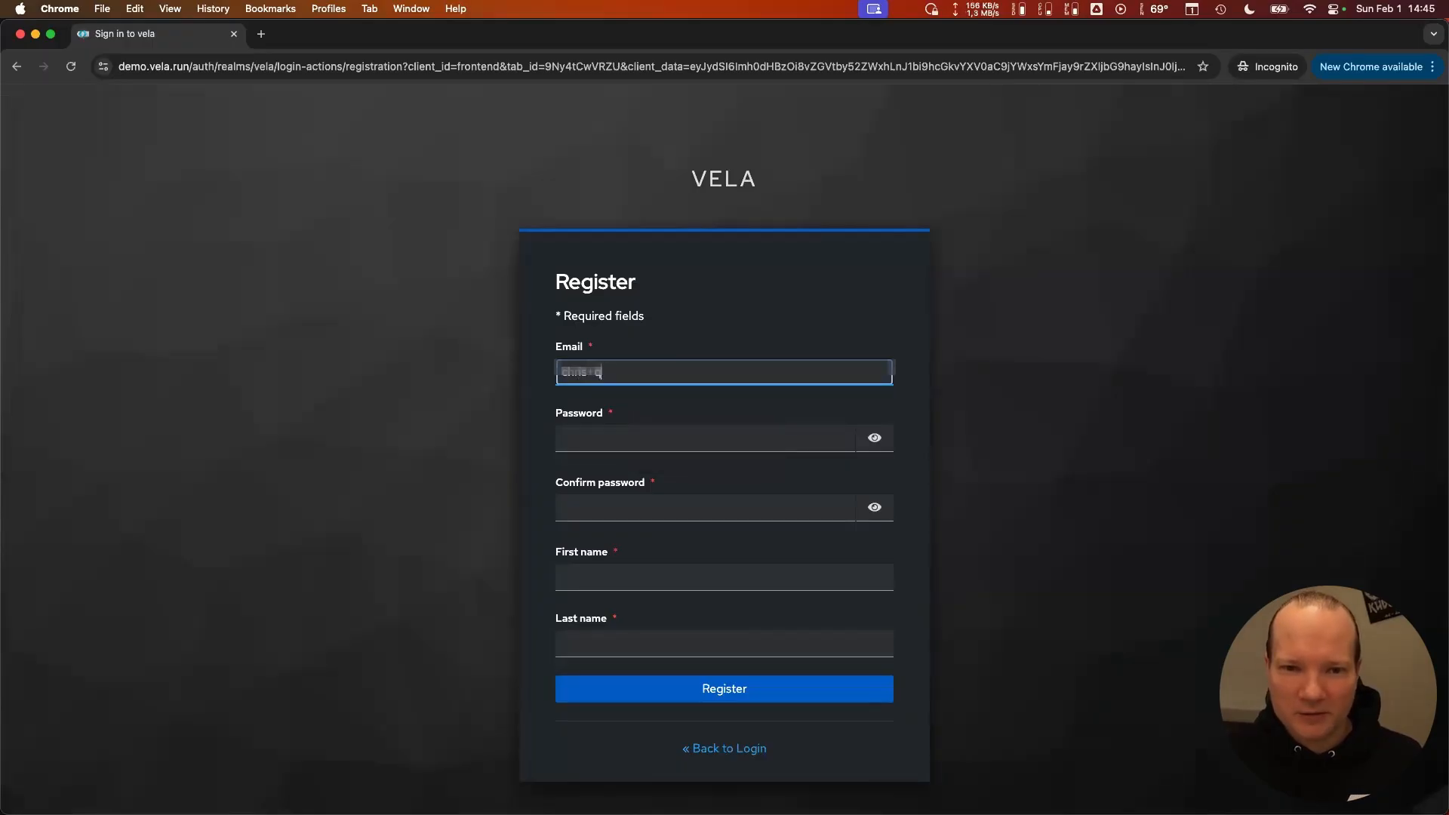
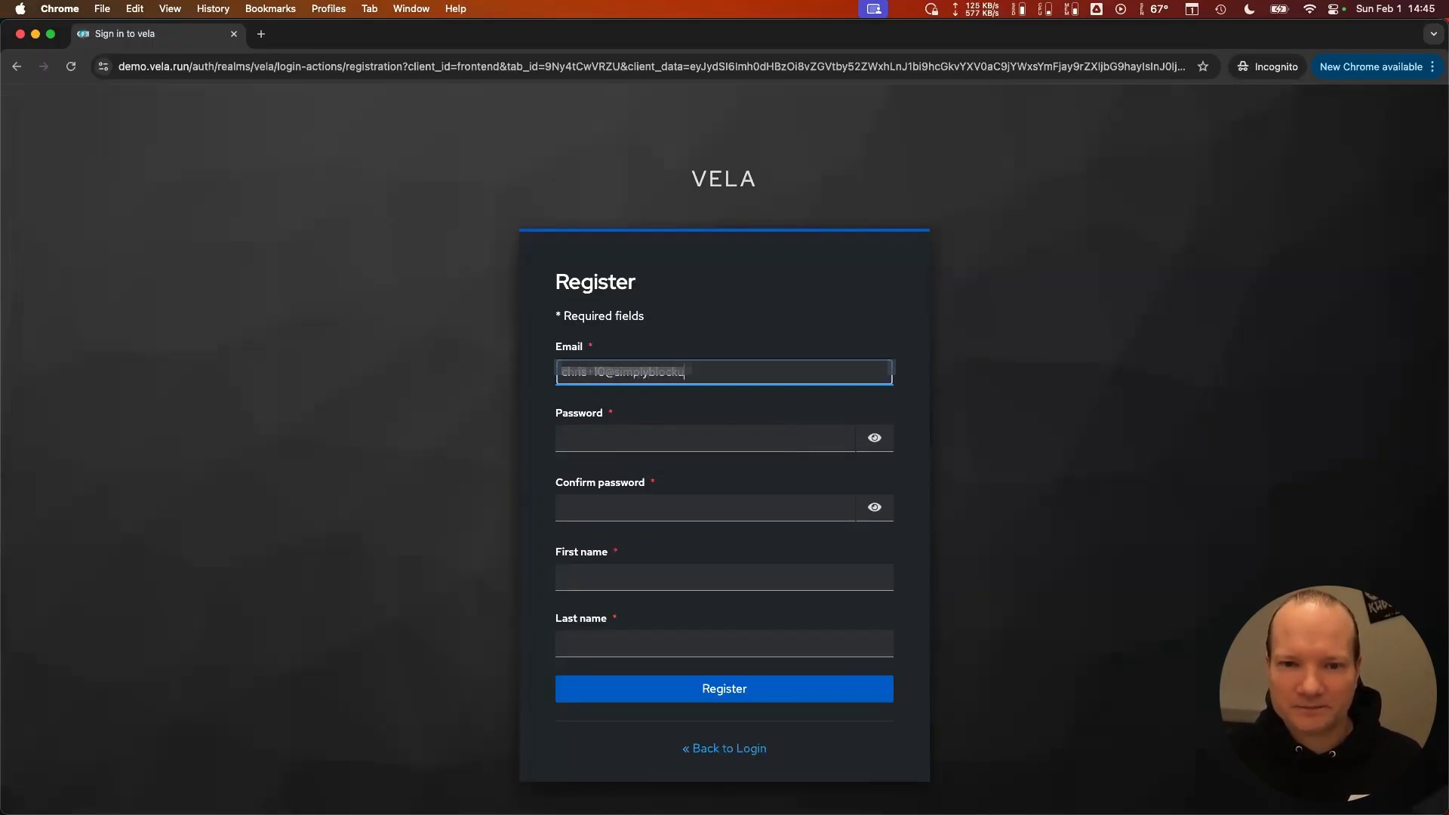
# - Enter the account password and repeat it in the confirmation field
pyautogui.press('Tab')
pyautogui.write('••••••••')
pyautogui.press('Tab')
# - Fill in the account holder's first and last name and submit the registration
pyautogui.press('Tab')
pyautogui.write('••••••••')
pyautogui.press('Tab')
pyautogui.press('Tab')
pyautogui.write('E')
pyautogui.press('BackSpace')
pyautogui.press('Tab')
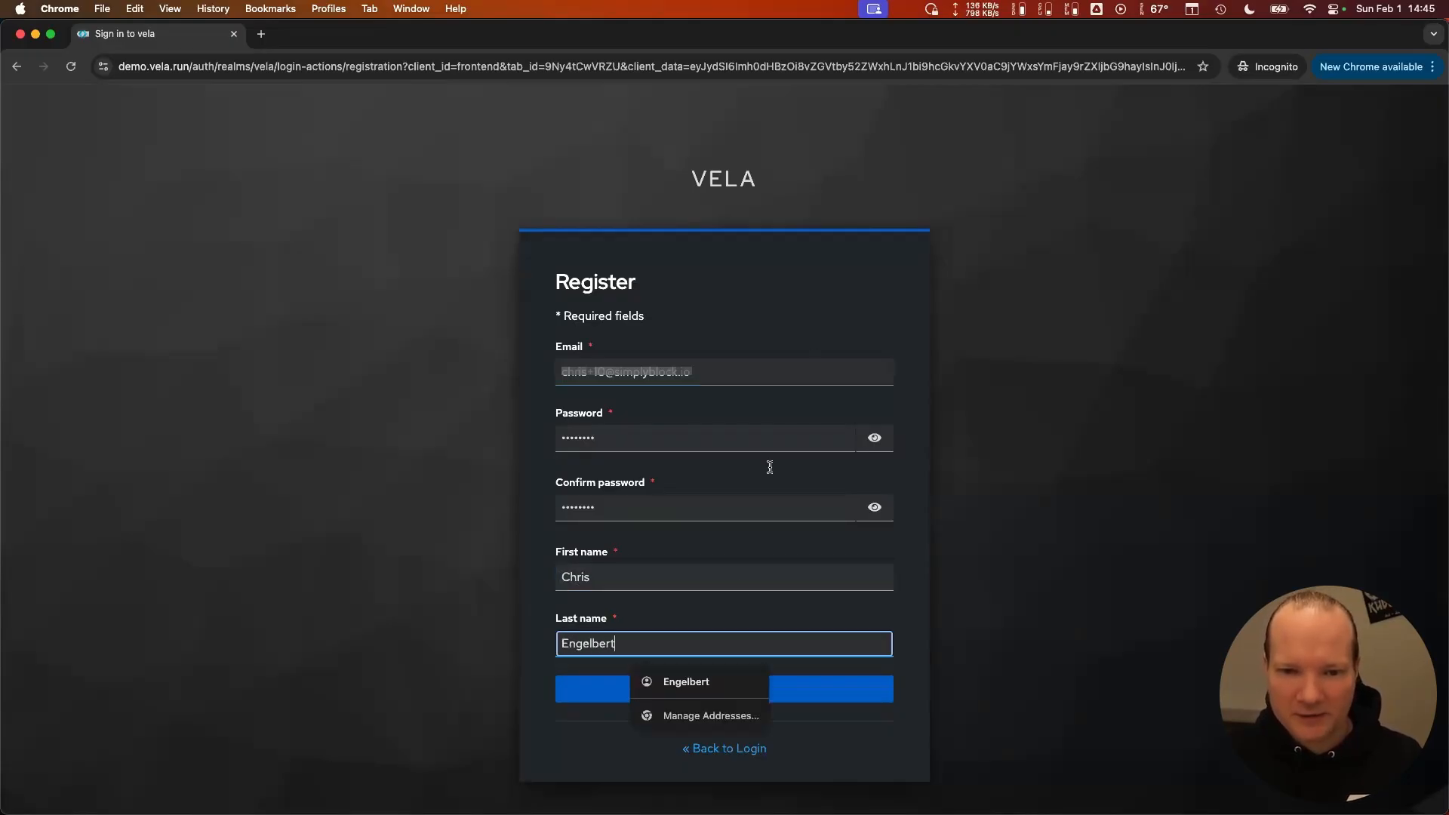
pyautogui.click(743, 612)
pyautogui.click(728, 700)
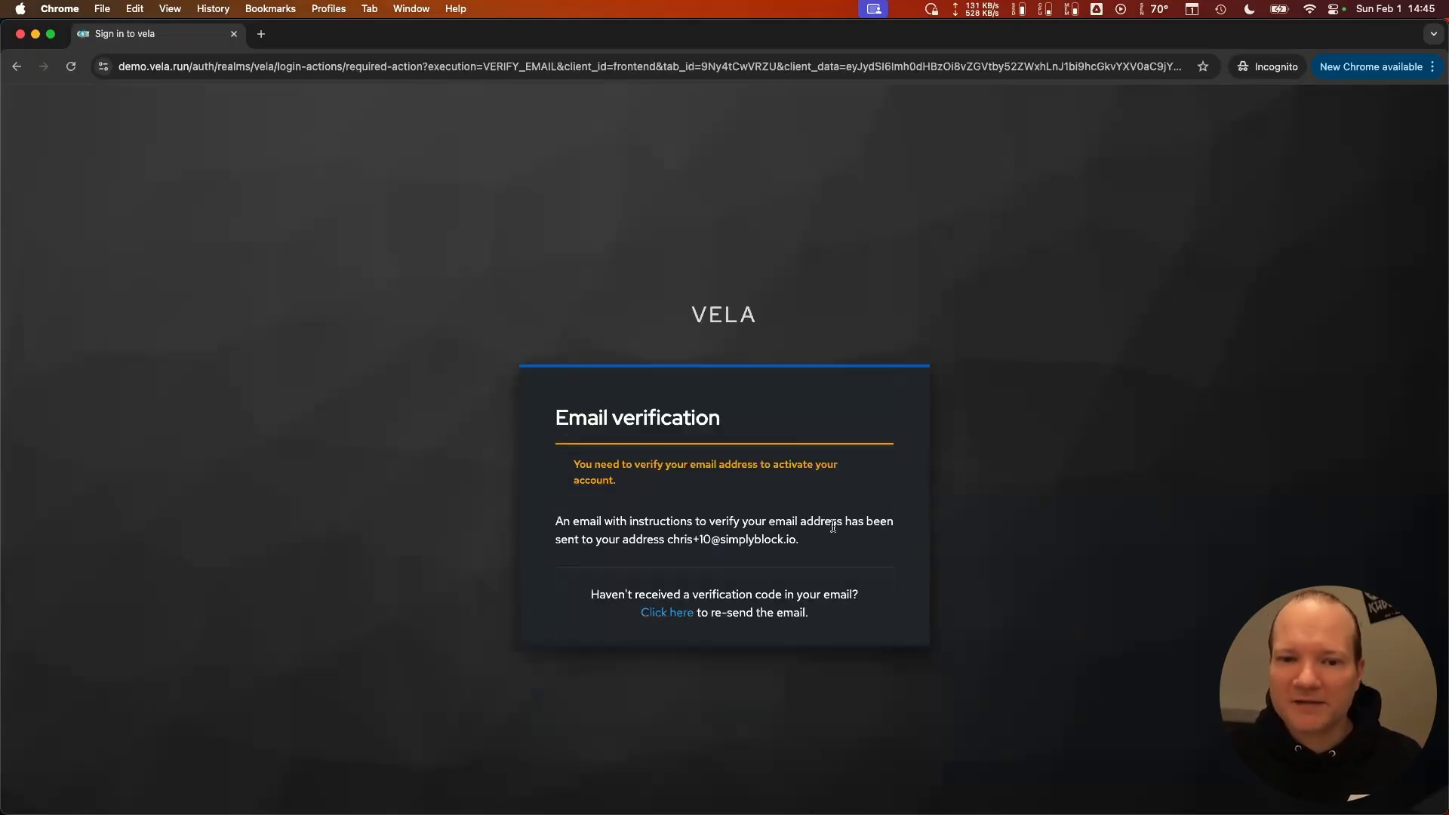
# - Switch to Mail, copy the e-mail address verification link from the Vela Auth message, and close the message
pyautogui.press('super+Tab')
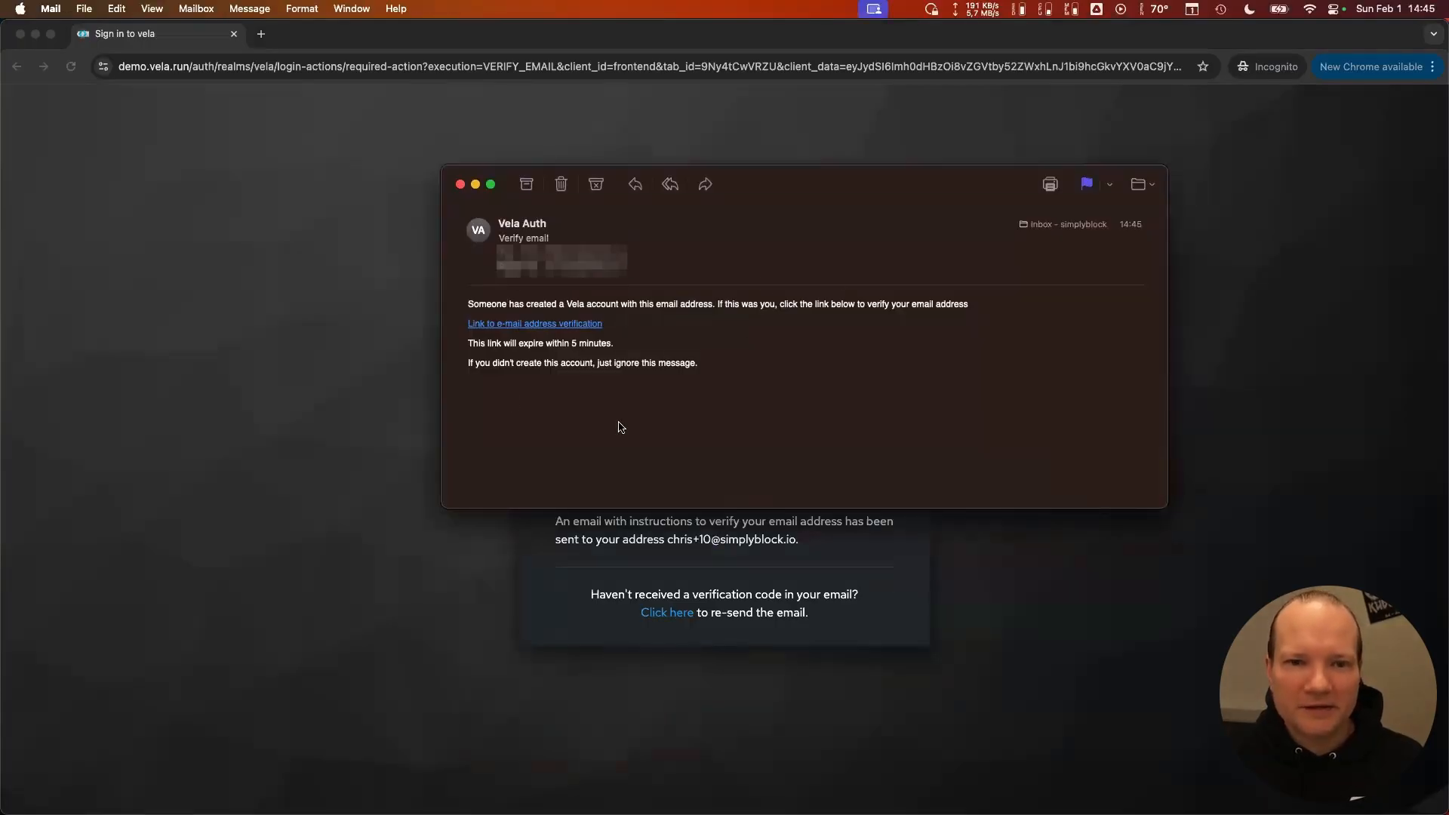
pyautogui.rightClick(512, 333)
pyautogui.click(562, 385)
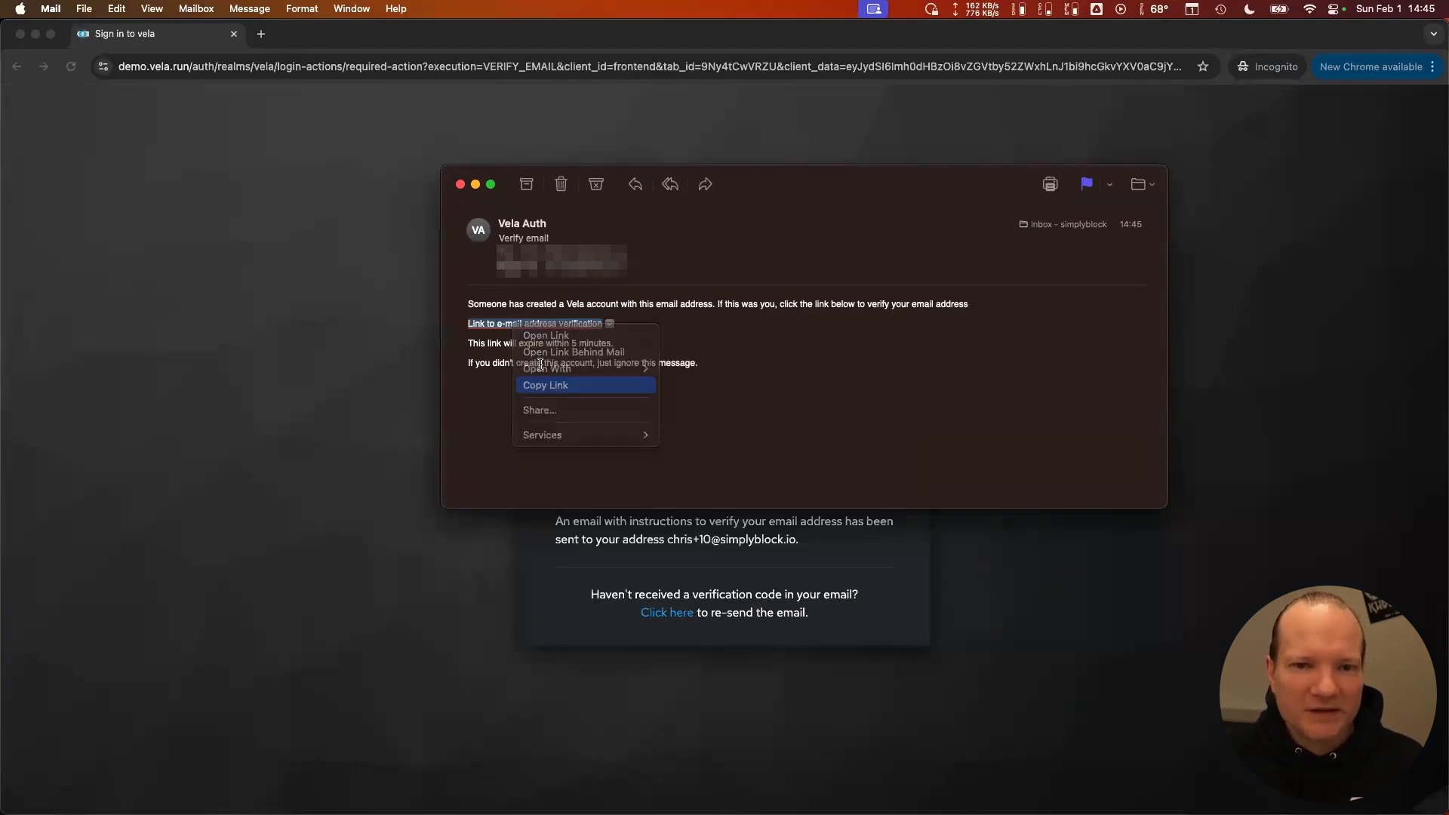
pyautogui.click(460, 185)
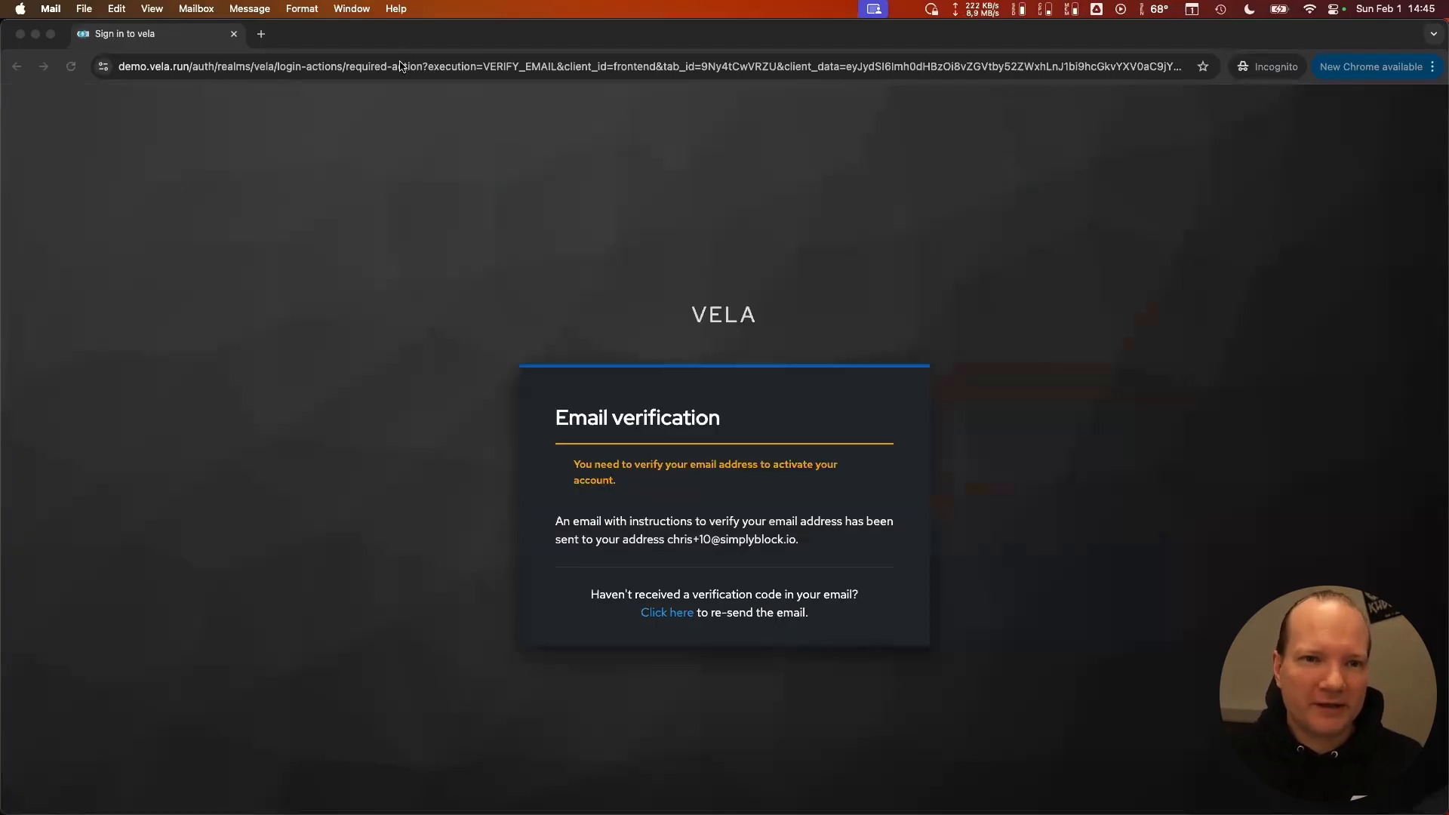
# - Return to Chrome and open the copied verification link in the current tab to activate the account
pyautogui.click(402, 66)
pyautogui.press('super+v')
pyautogui.press('Return')
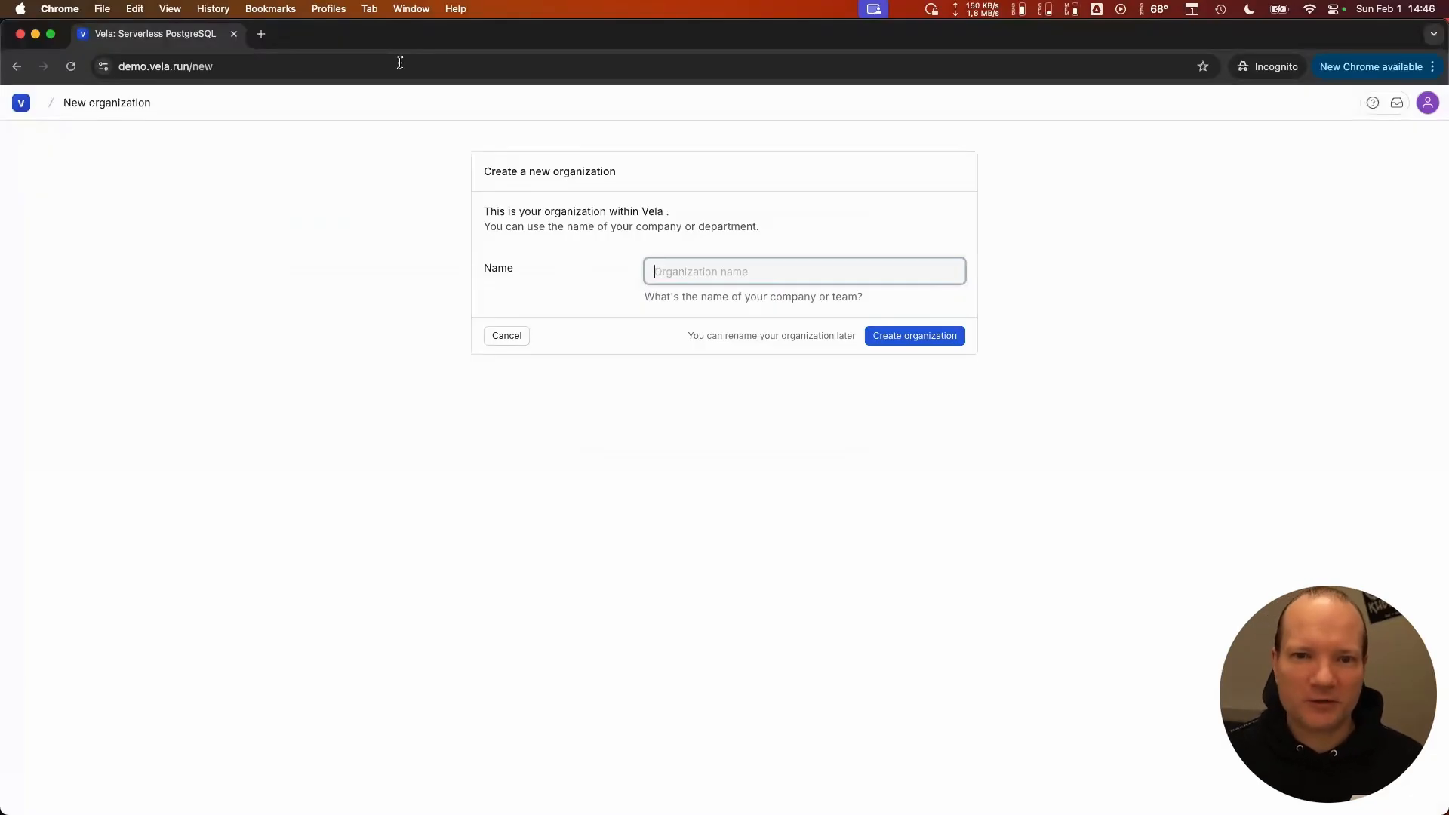
# - Create a new organization named with the account holder's first name in possessive form followed by "Org"
pyautogui.click(692, 271)
pyautogui.write("Chris' Org")
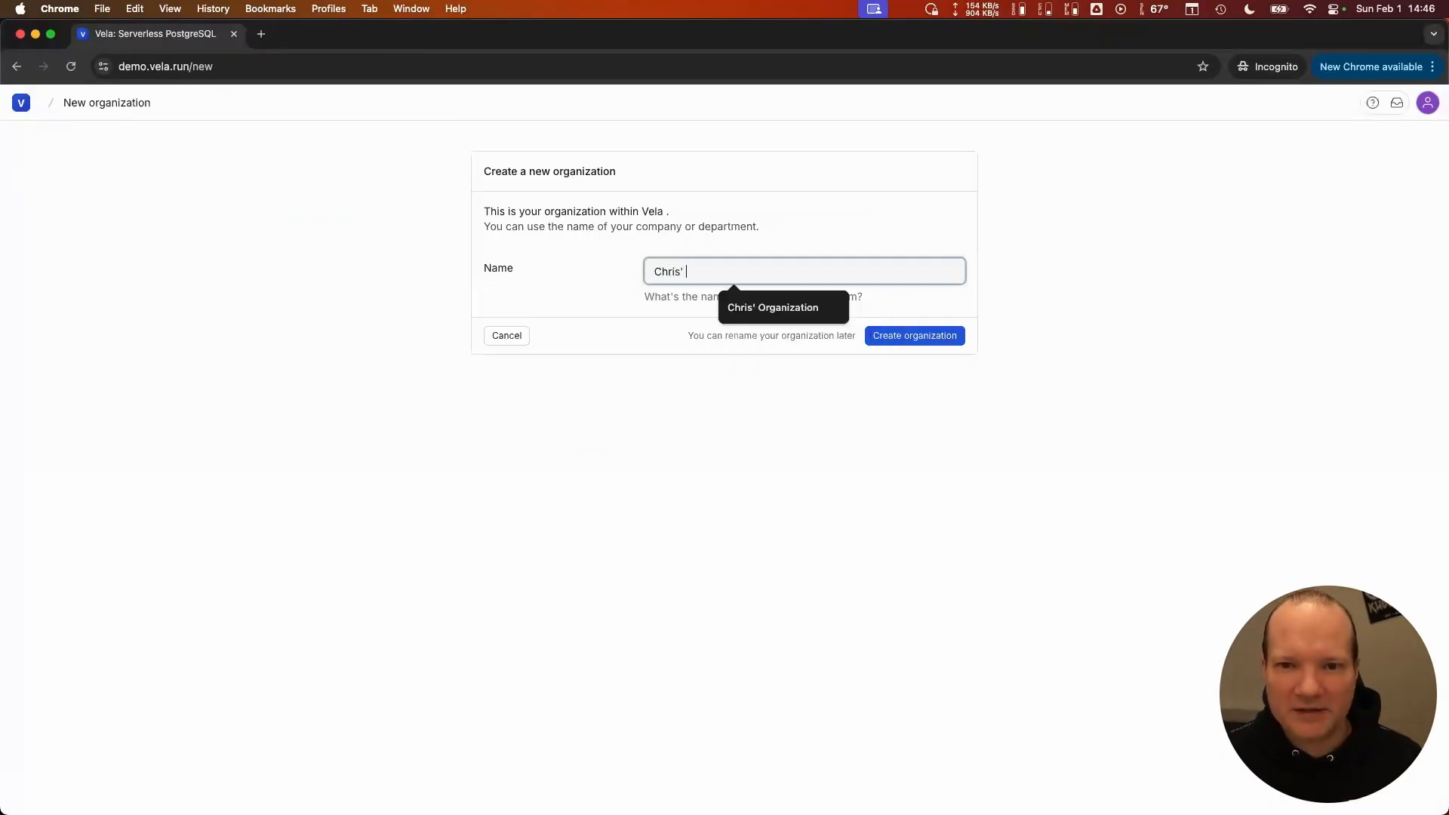
pyautogui.click(840, 242)
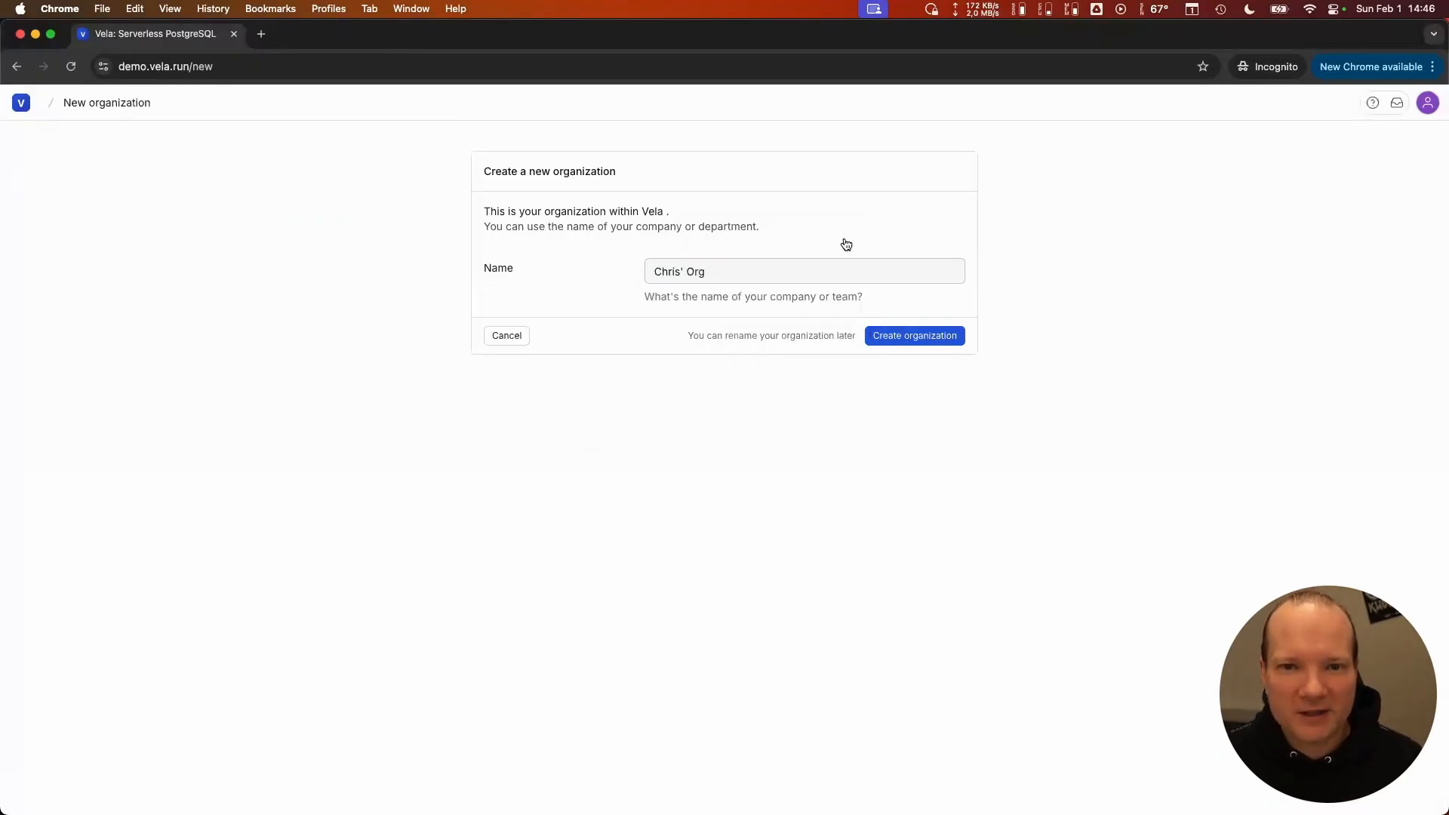
pyautogui.click(921, 345)
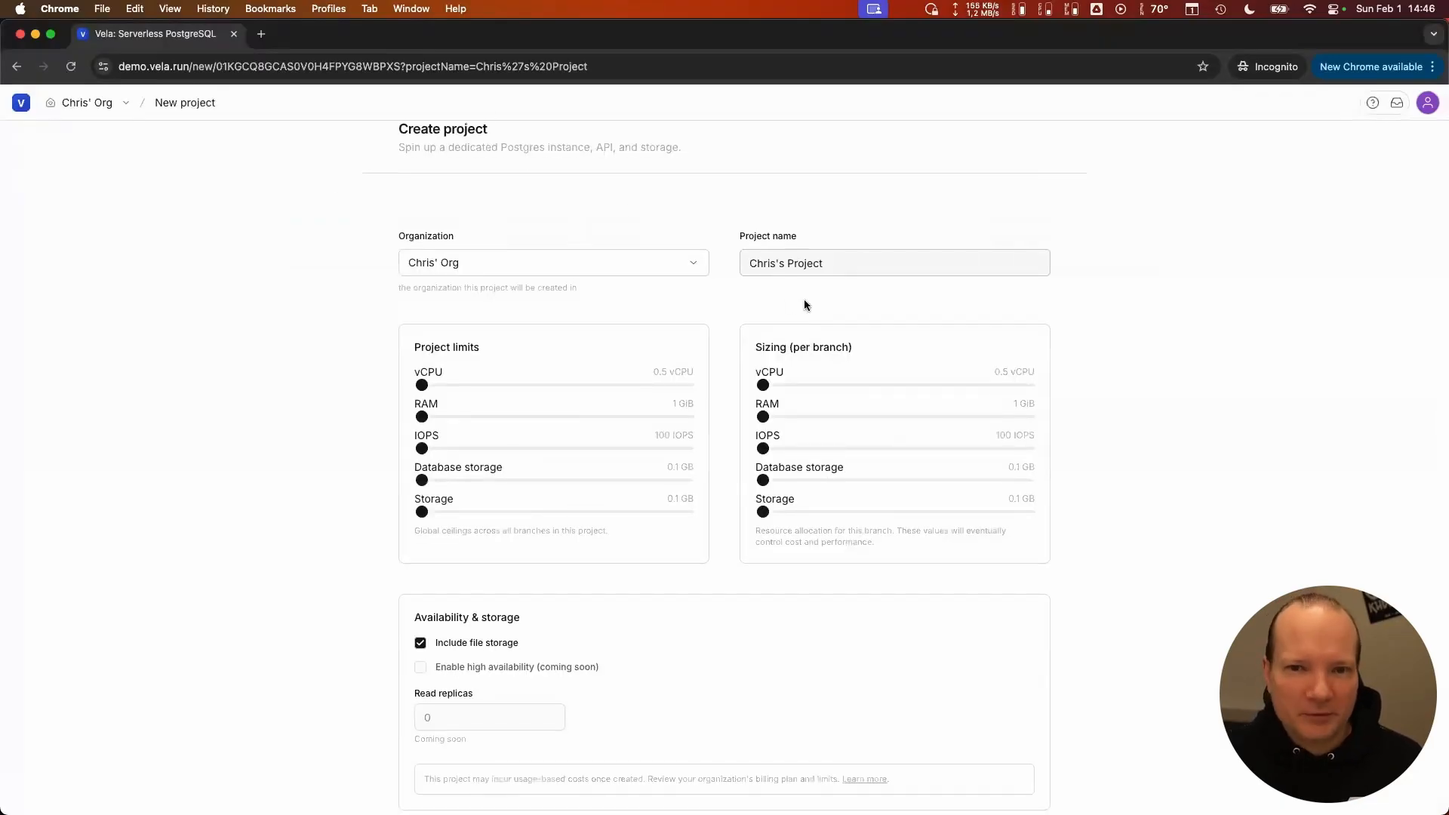
pyautogui.doubleClick(839, 265)
pyautogui.tripleClick(839, 265)
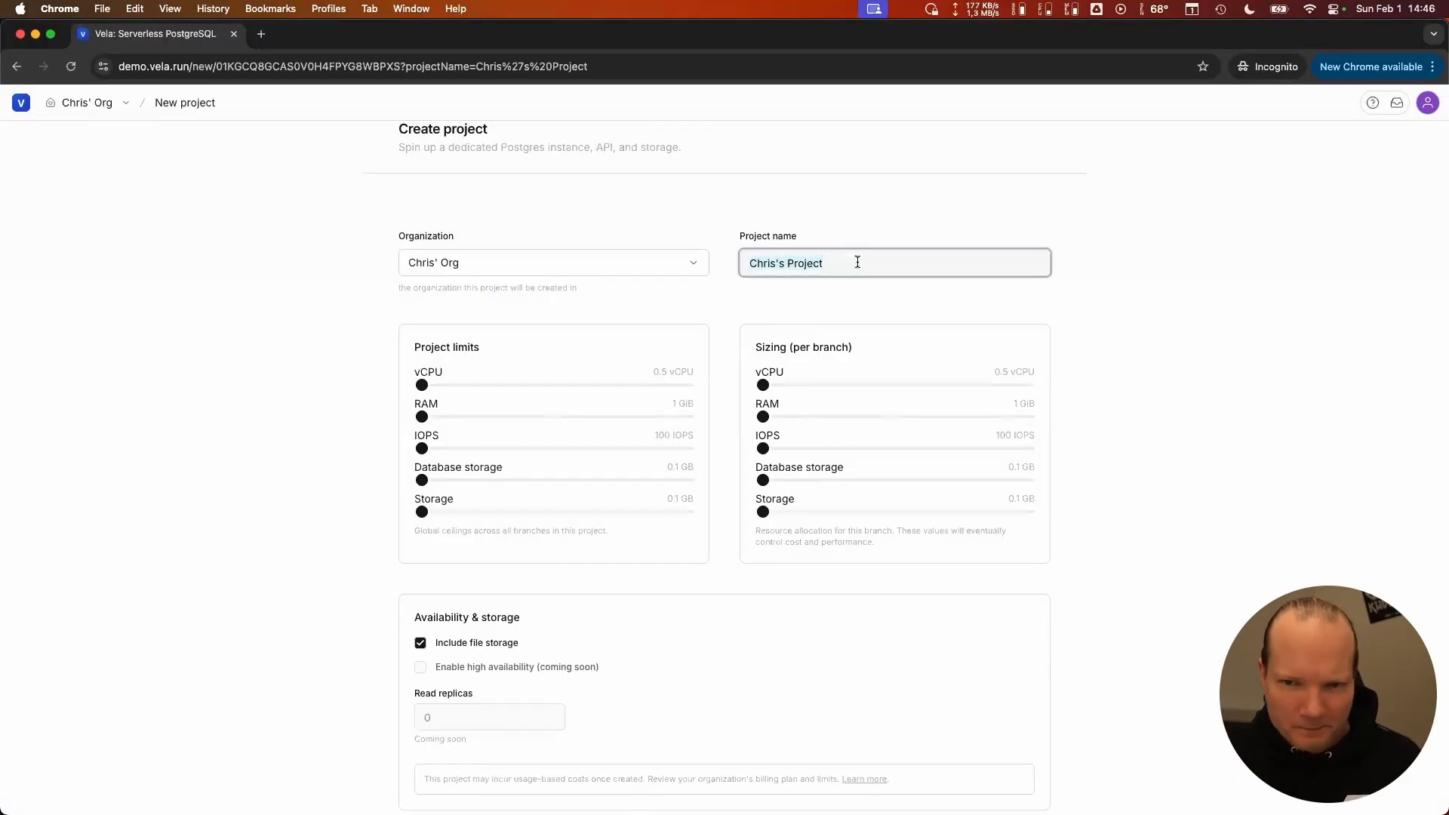
pyautogui.click(823, 291)
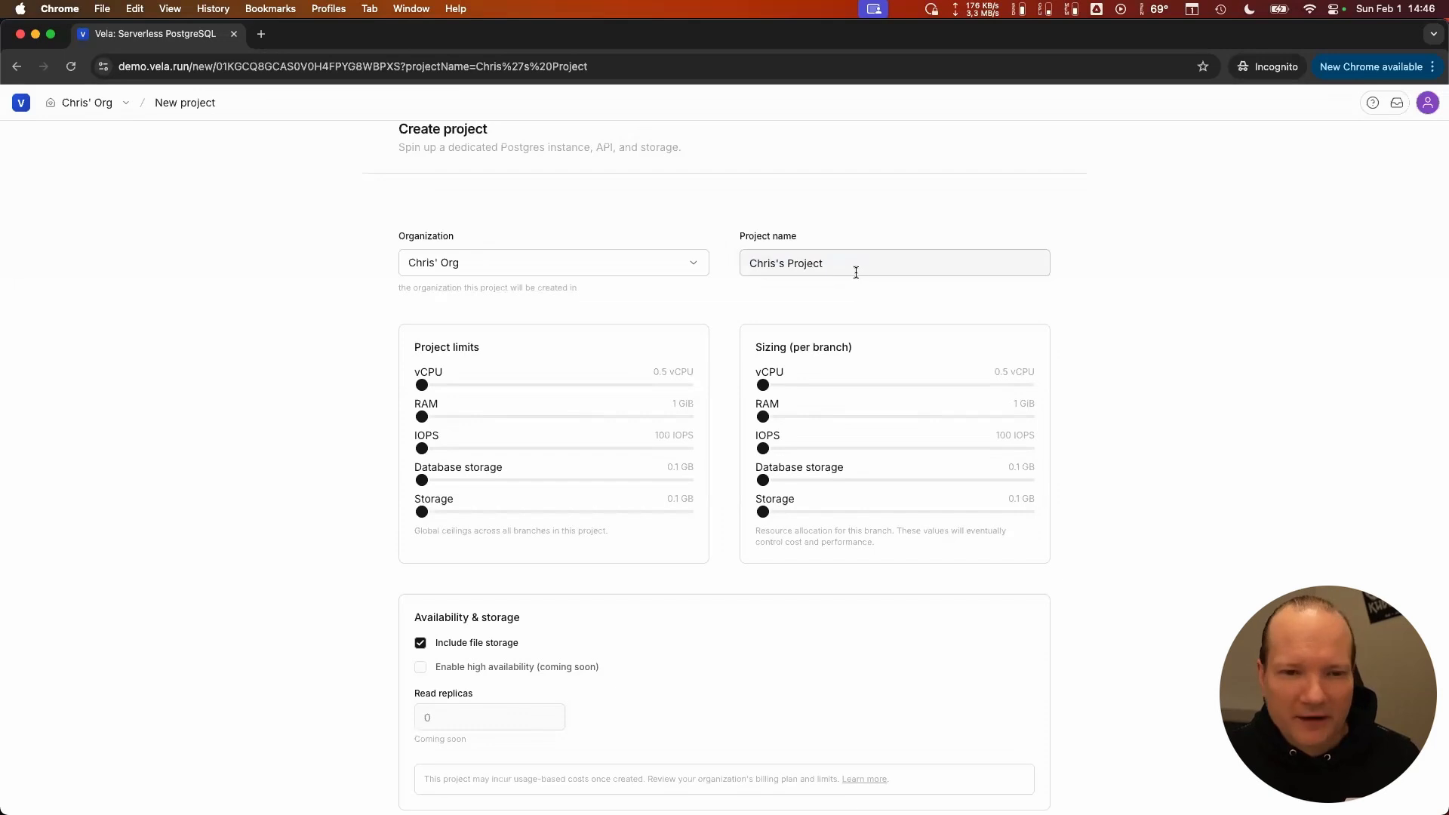
# - Set the project limits to 10 vCPU, 20 GiB RAM, 100000 IOPS, 100 GB database storage and 1 GB storage
pyautogui.scroll(-2, 668, 494)
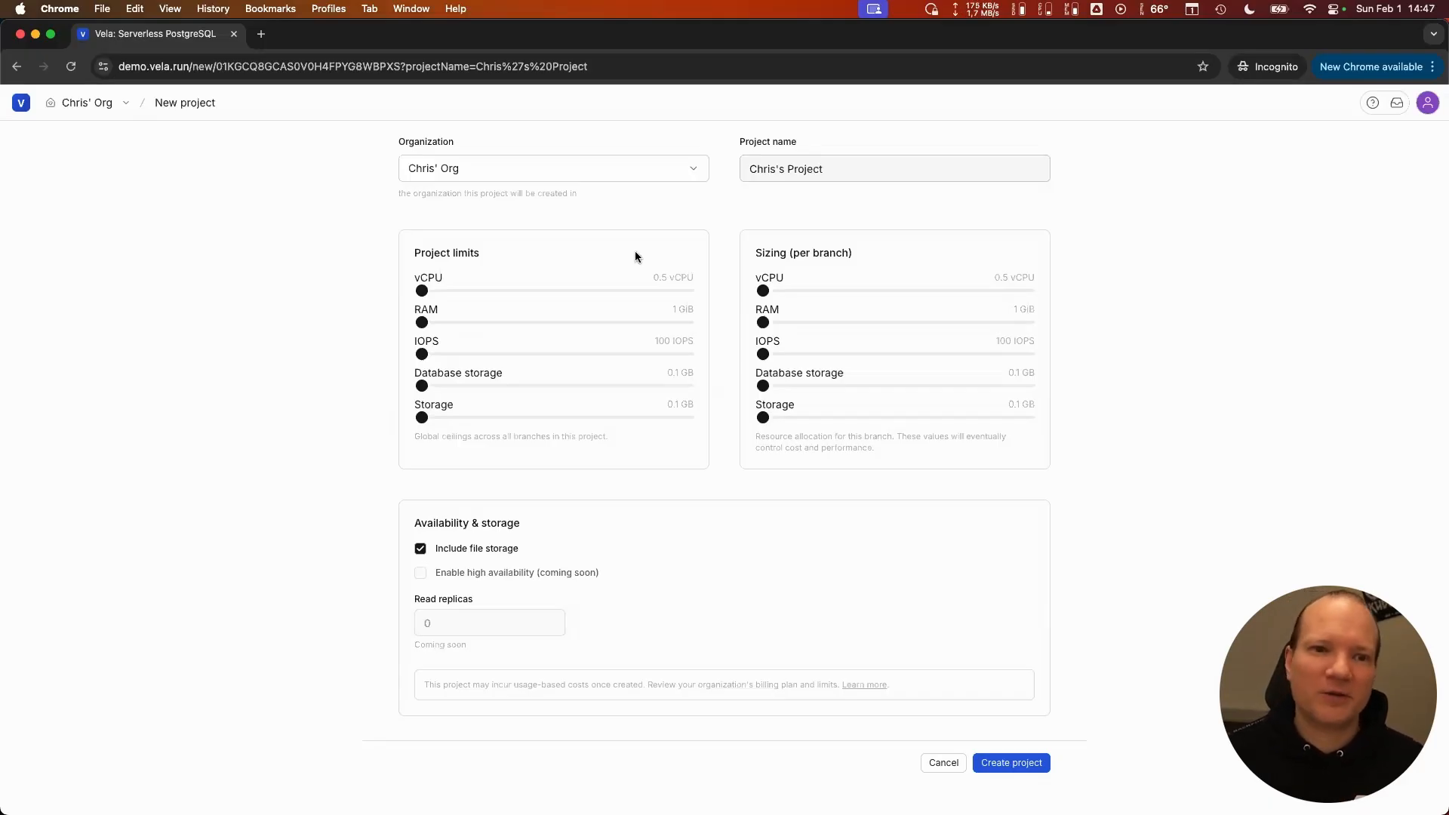
pyautogui.moveTo(422, 290); pyautogui.dragTo(602, 306)
pyautogui.moveTo(704, 300); pyautogui.dragTo(714, 302)
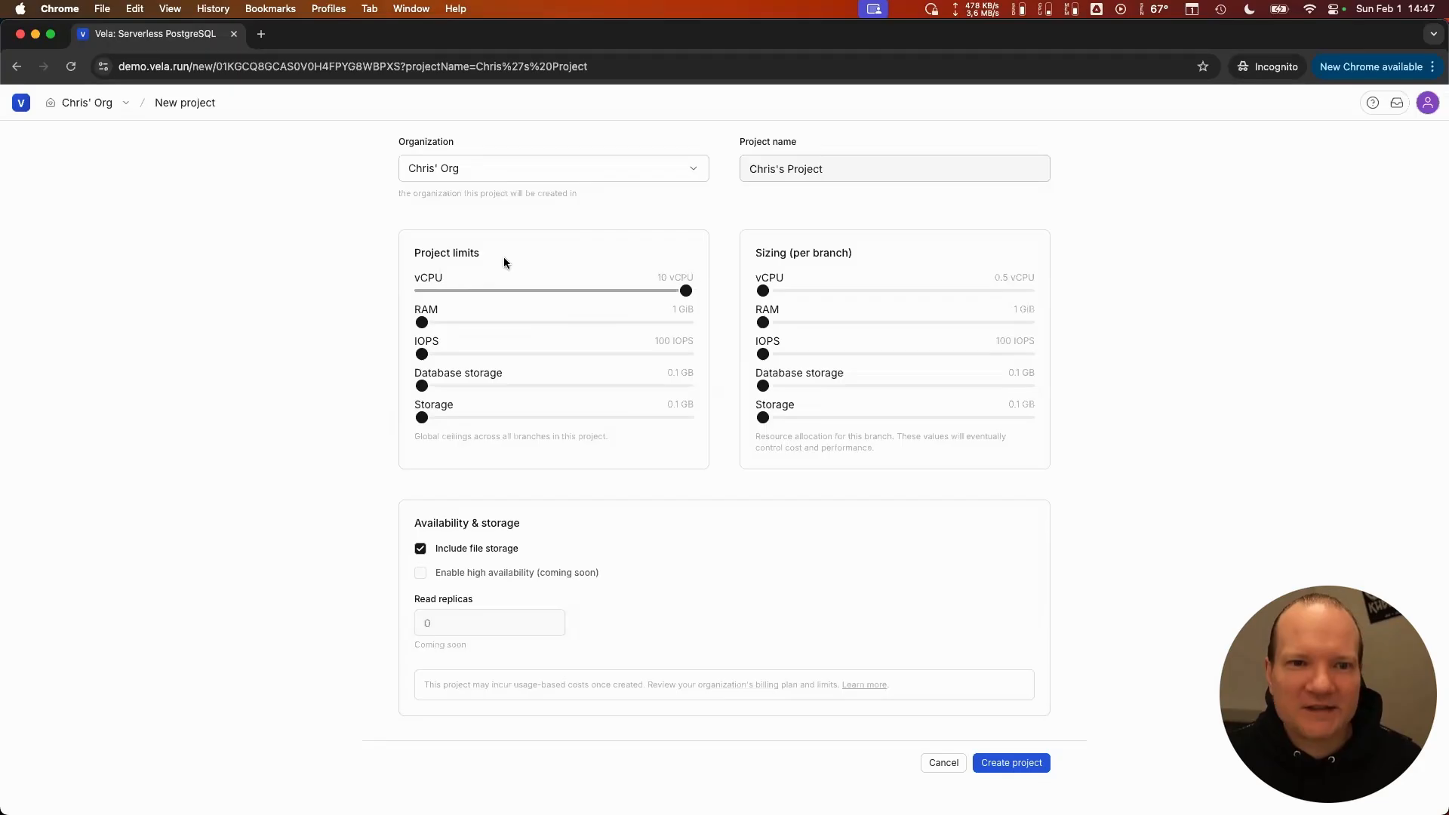
pyautogui.moveTo(425, 324); pyautogui.dragTo(683, 344)
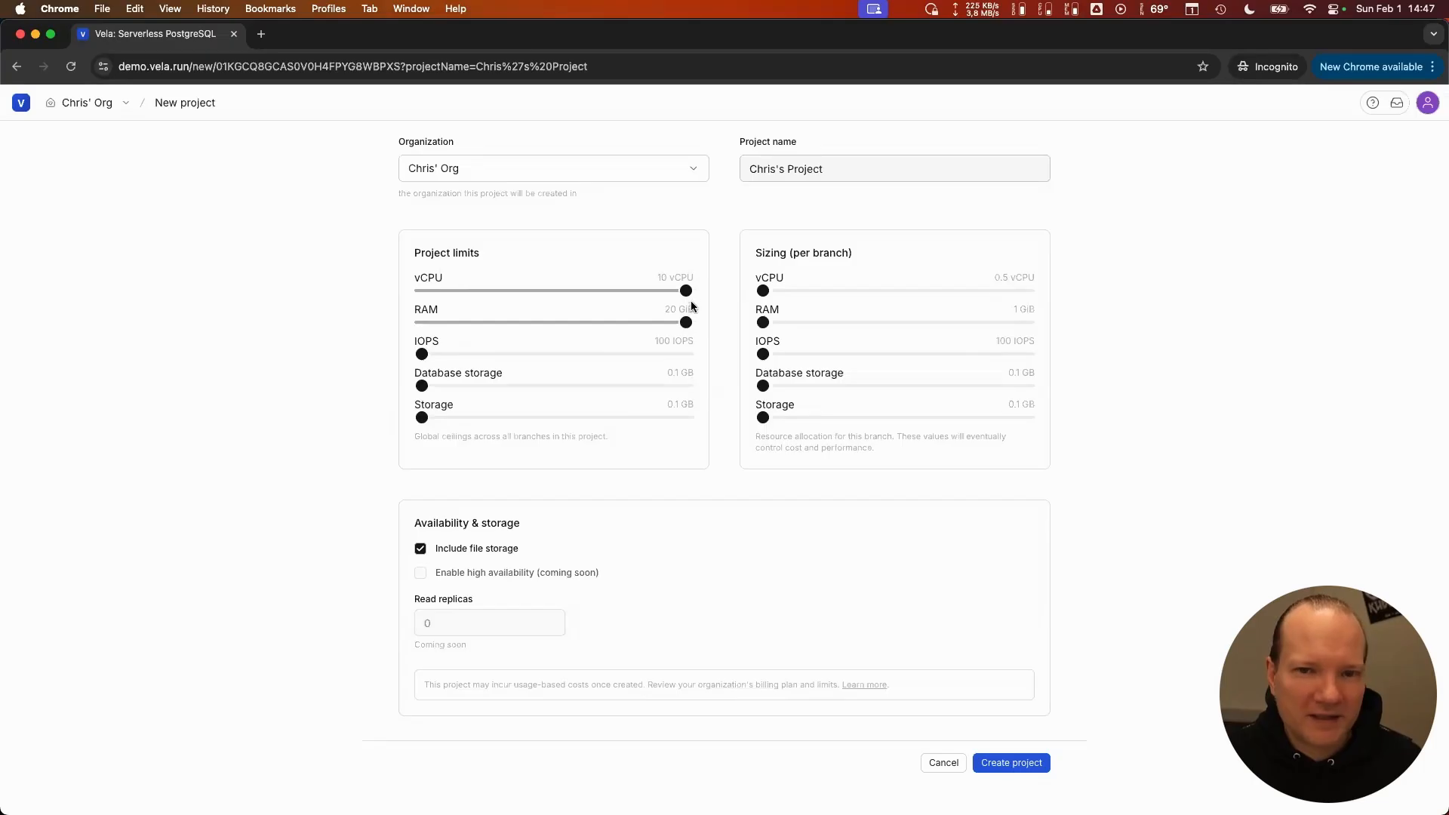
pyautogui.moveTo(422, 354); pyautogui.dragTo(692, 354)
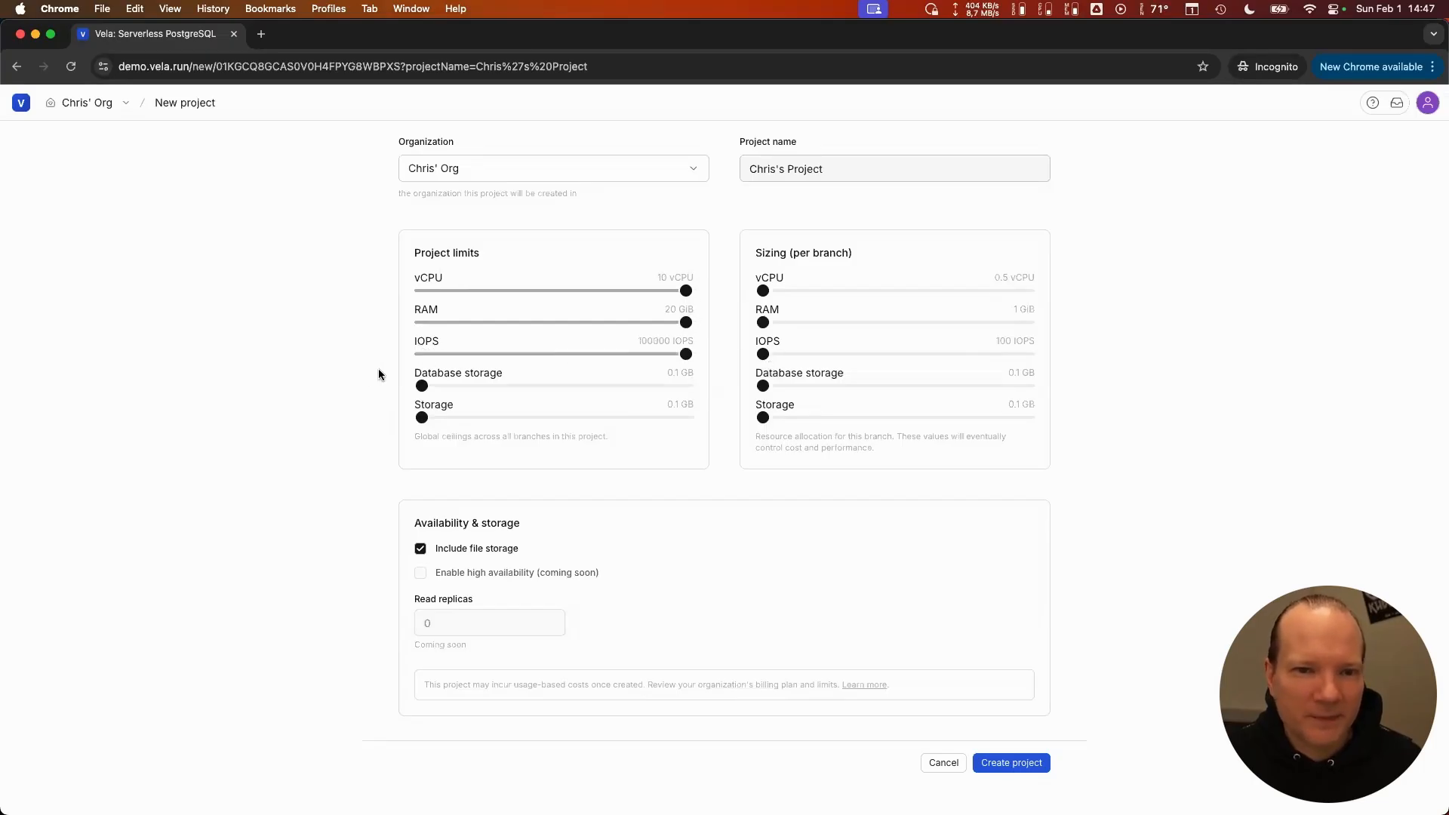
pyautogui.moveTo(423, 385); pyautogui.dragTo(748, 390)
pyautogui.moveTo(422, 417); pyautogui.dragTo(693, 417)
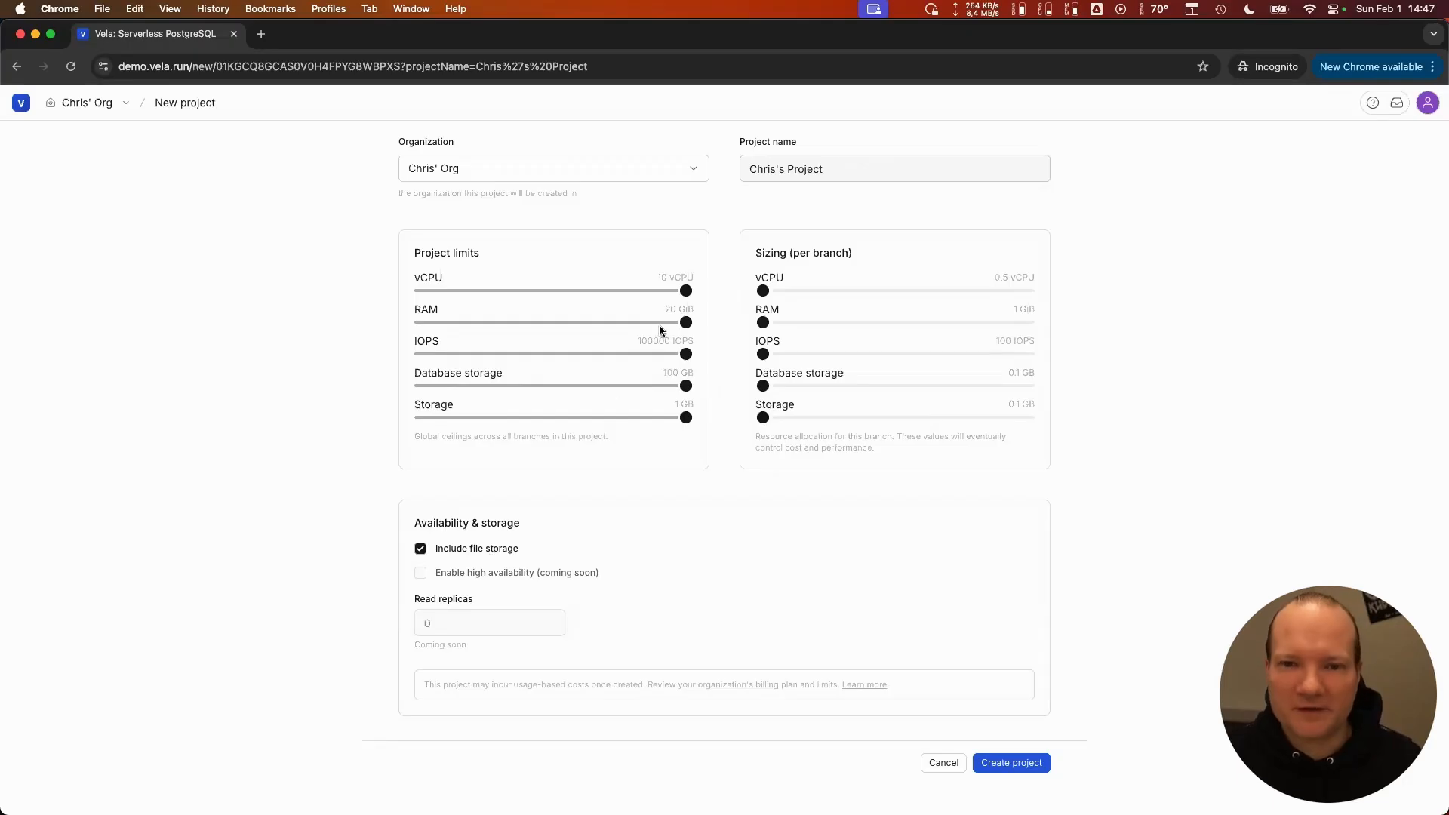
# - Set the per-branch sizing to 5 vCPU, 10 GiB RAM, 50000 IOPS, 50 GB database storage and 1 GB storage, and create the project
pyautogui.click(822, 291)
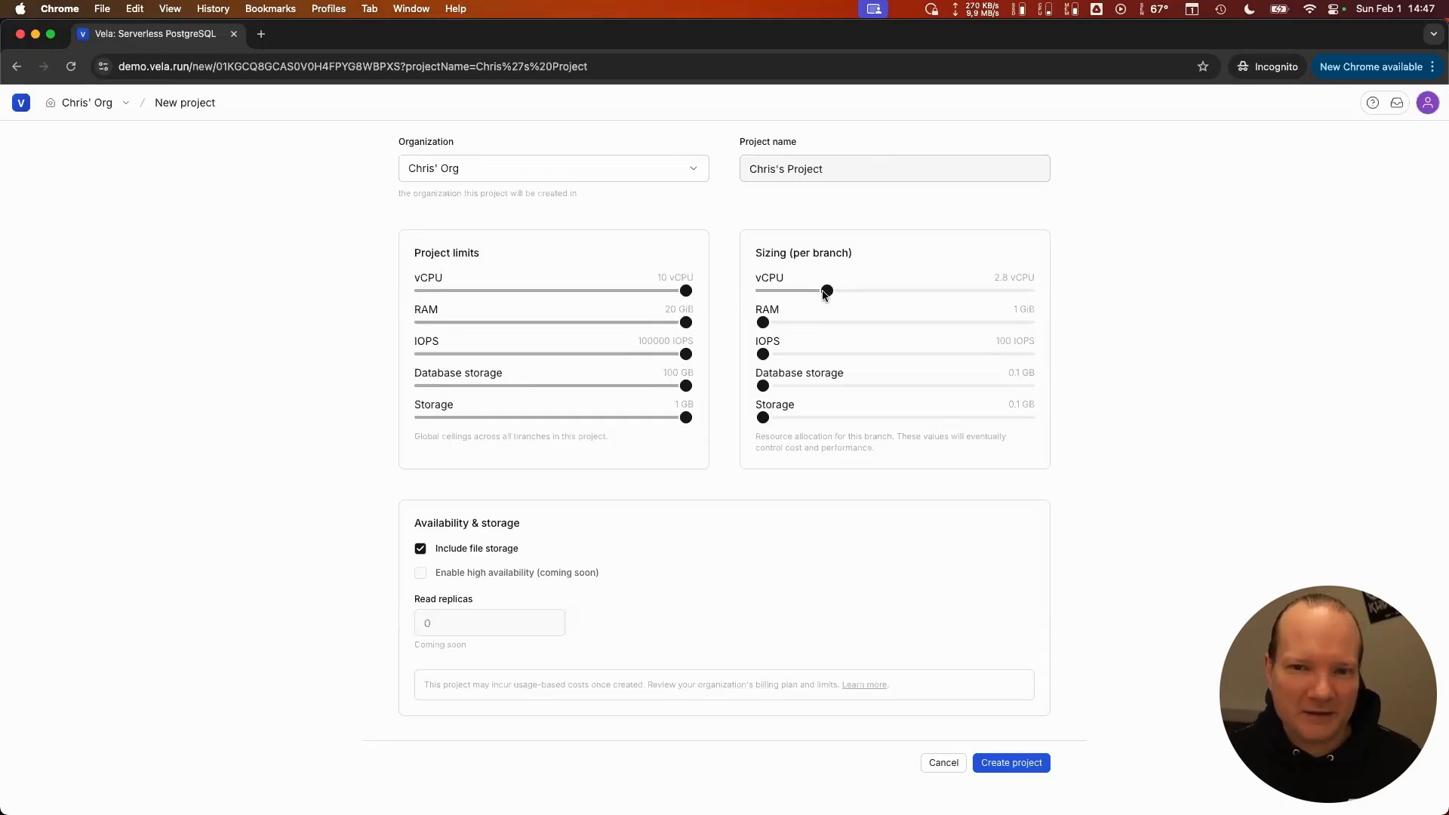
pyautogui.click(884, 292)
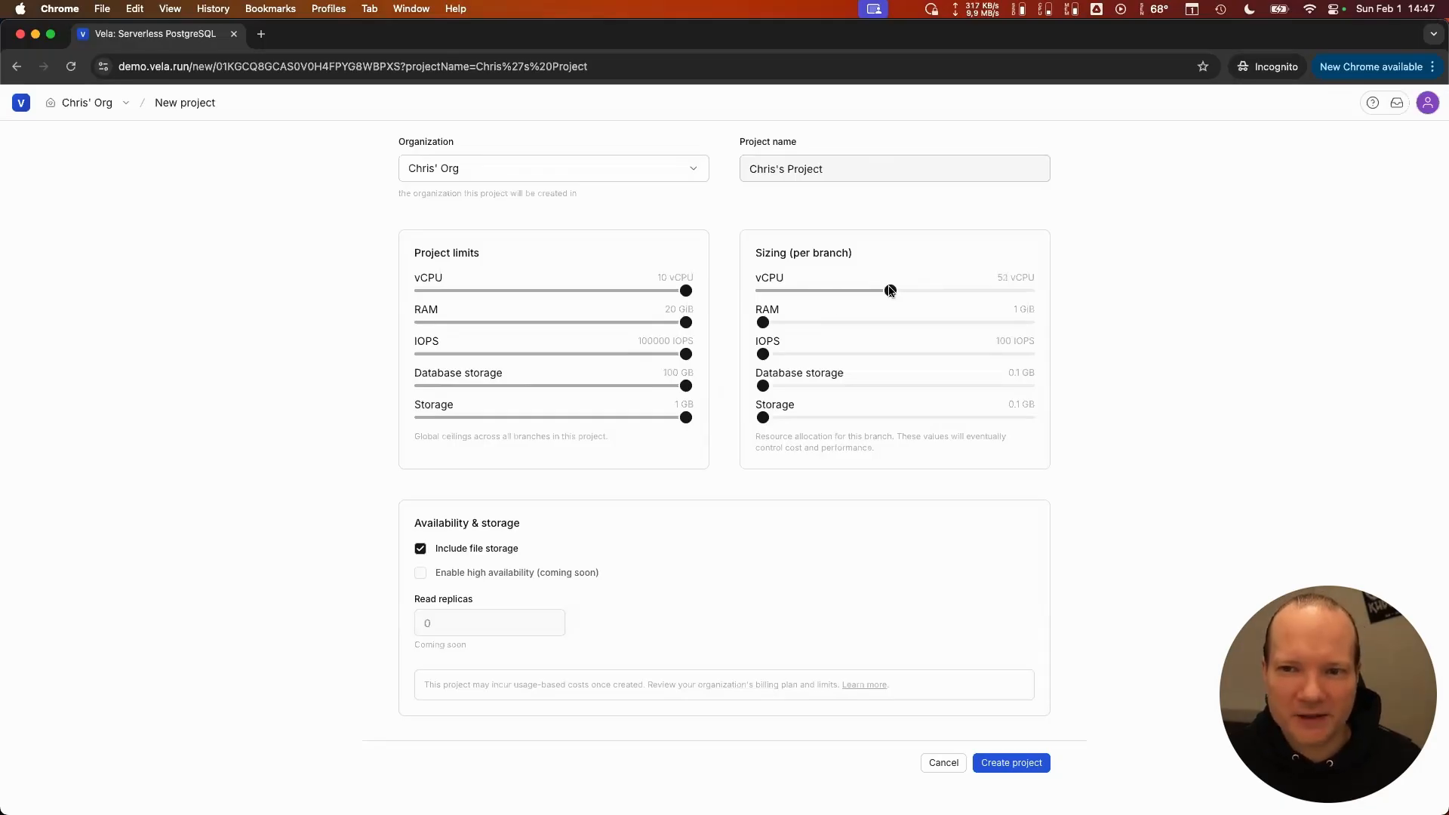
pyautogui.moveTo(764, 324); pyautogui.dragTo(889, 326)
pyautogui.moveTo(762, 354); pyautogui.dragTo(889, 362)
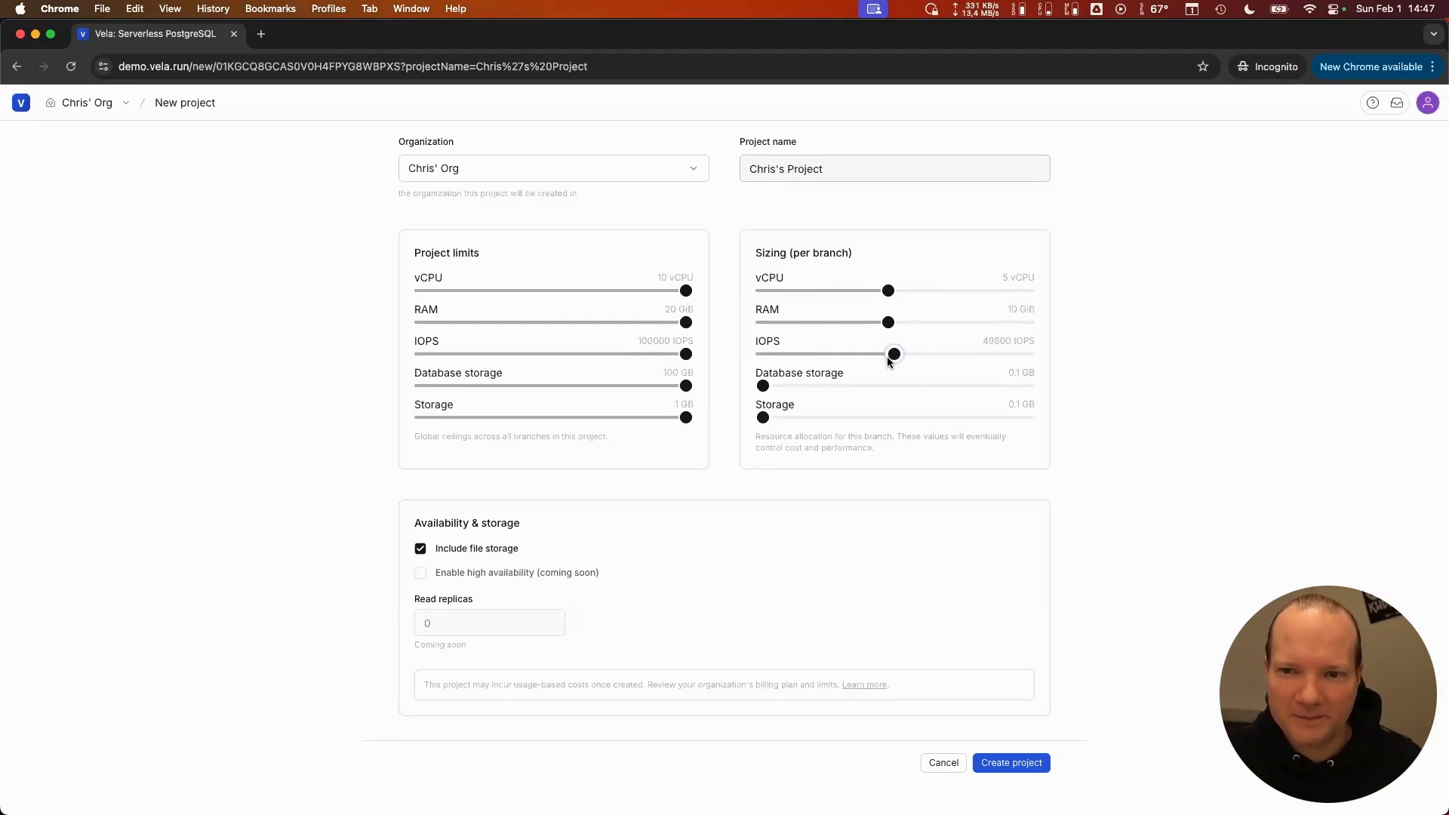
pyautogui.moveTo(763, 386); pyautogui.dragTo(897, 392)
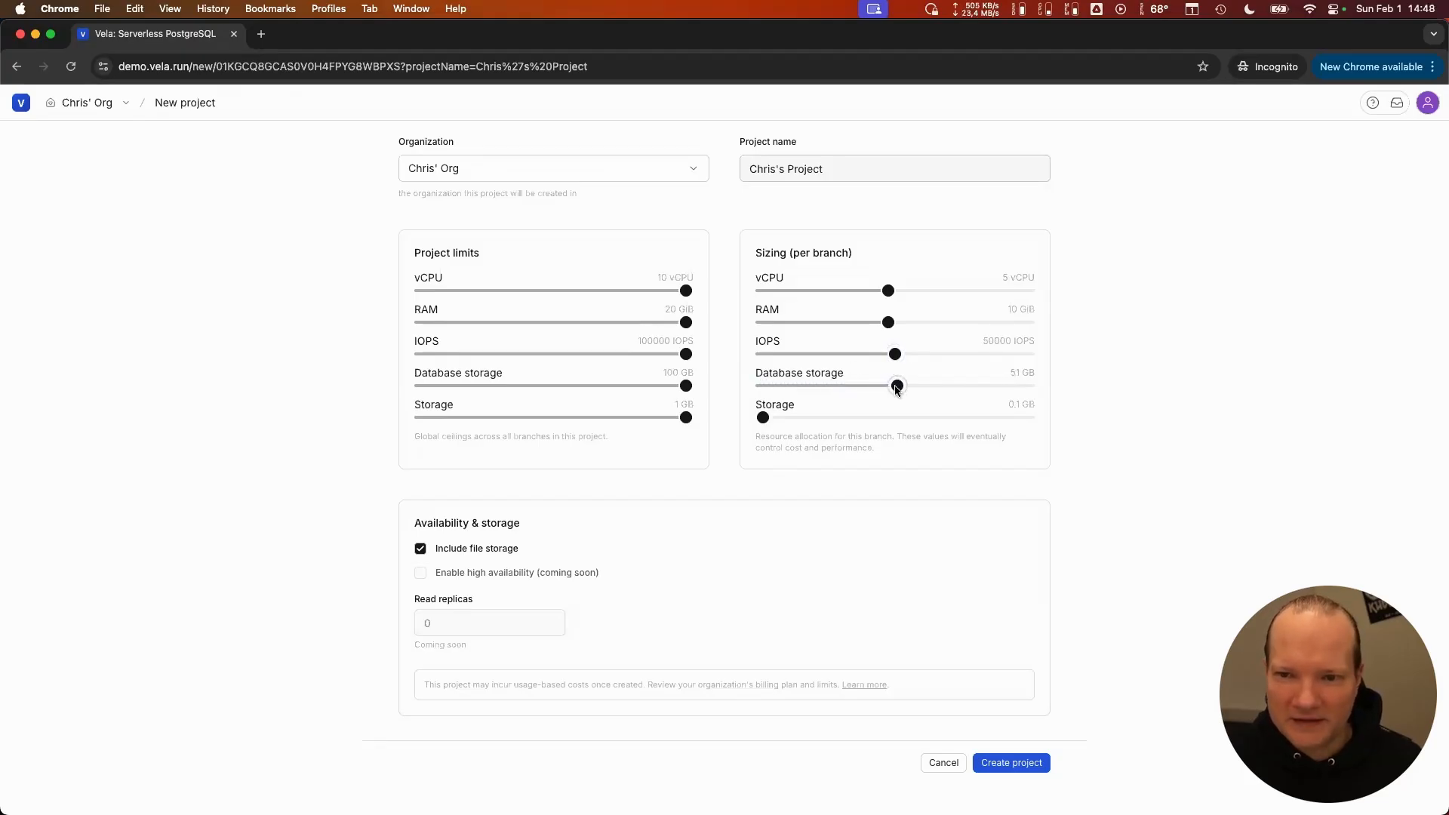
pyautogui.moveTo(763, 418); pyautogui.dragTo(1093, 479)
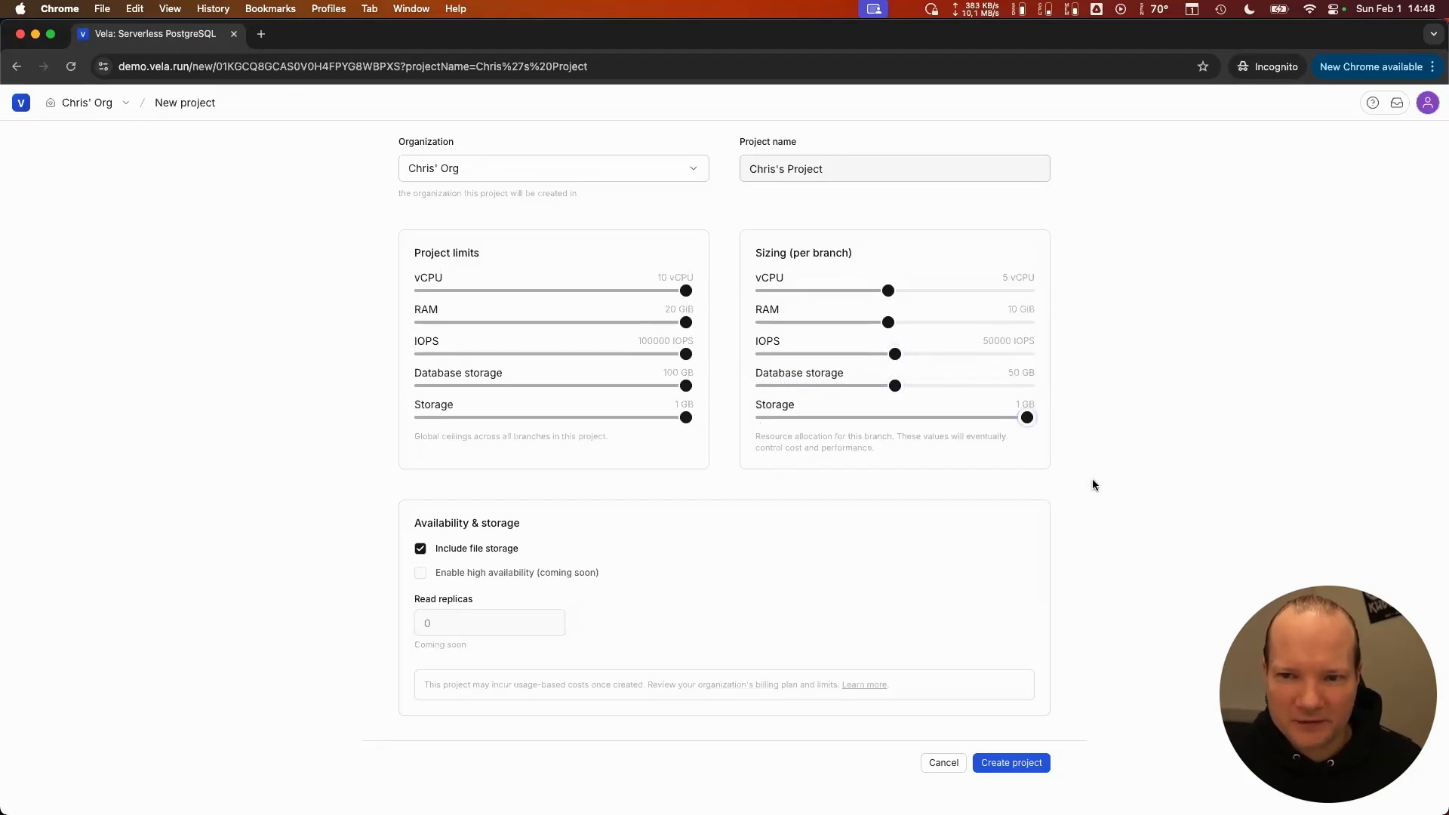
pyautogui.click(993, 764)
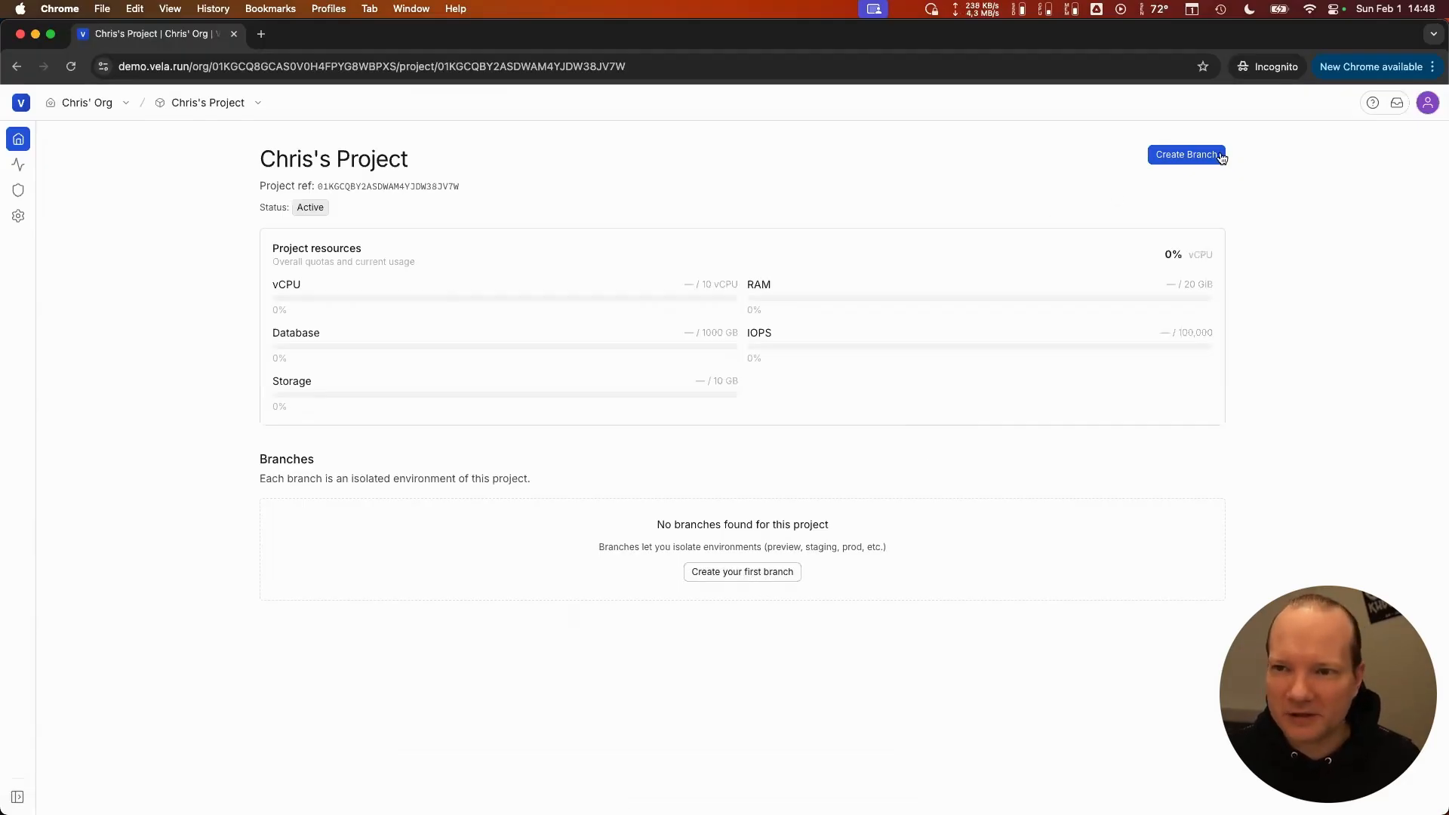
# - Start the project's first branch, name it Production, and set its environment type to Production
pyautogui.click(742, 571)
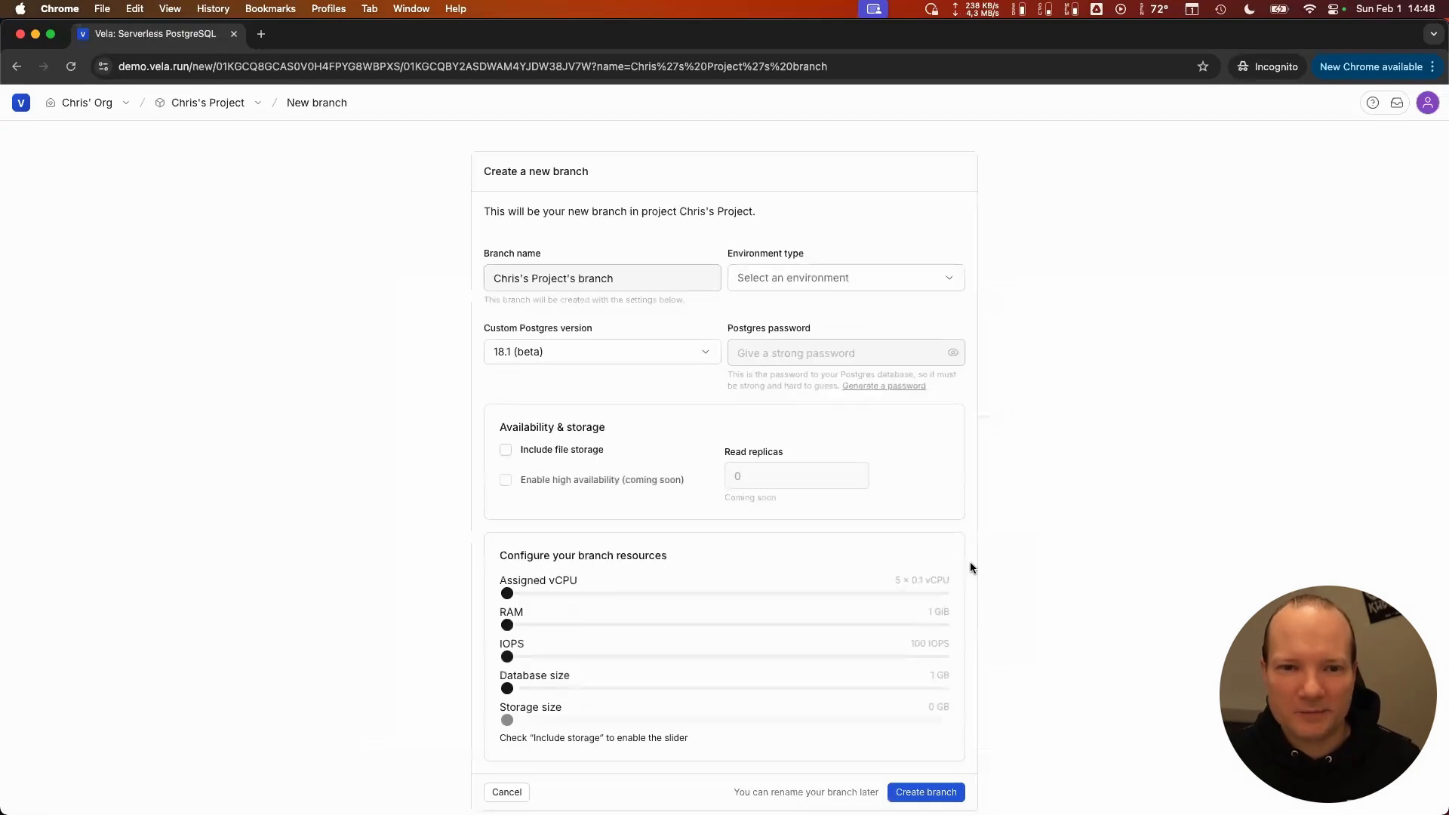
pyautogui.scroll(-1, 1036, 539)
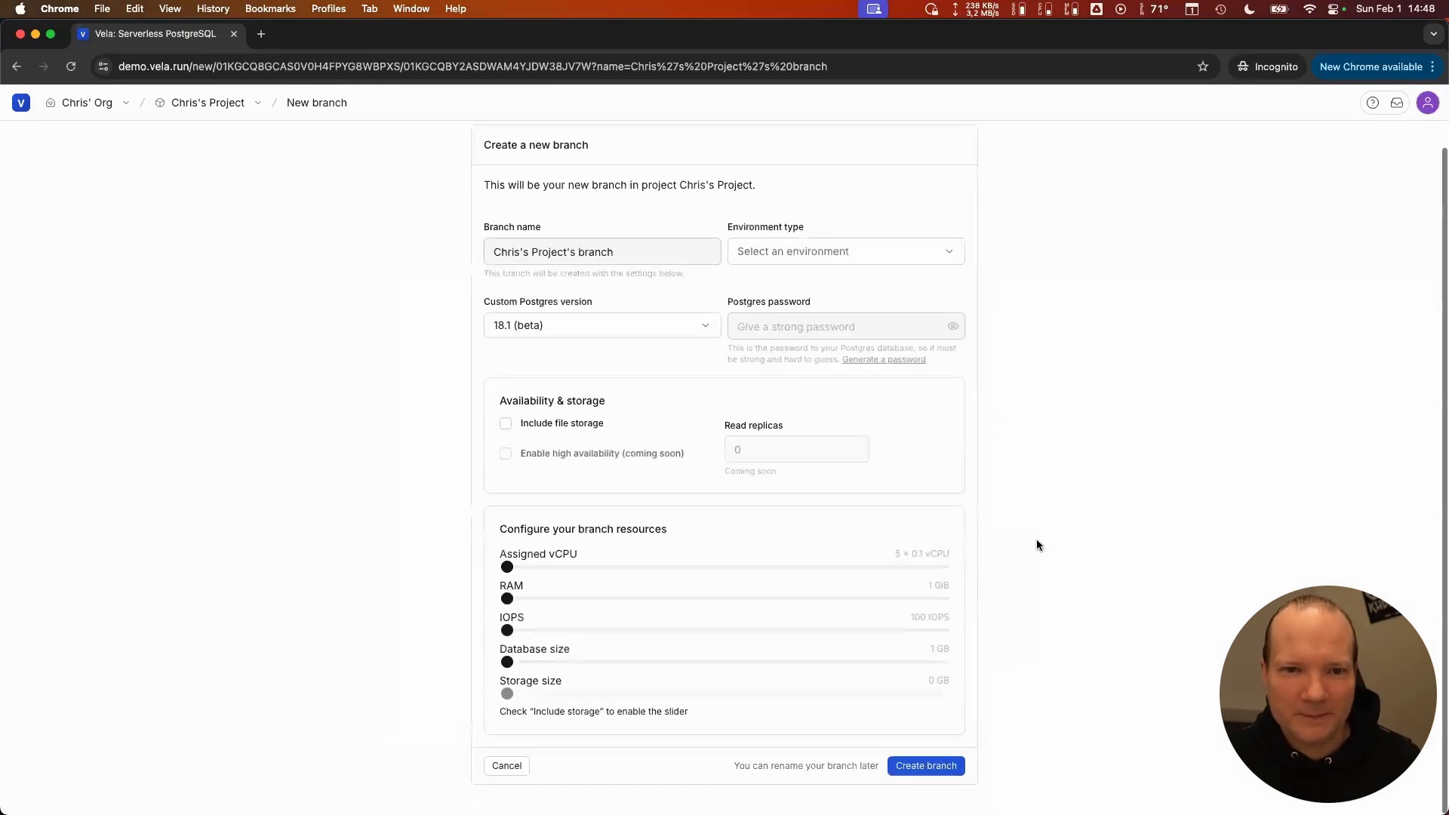
pyautogui.tripleClick(634, 257)
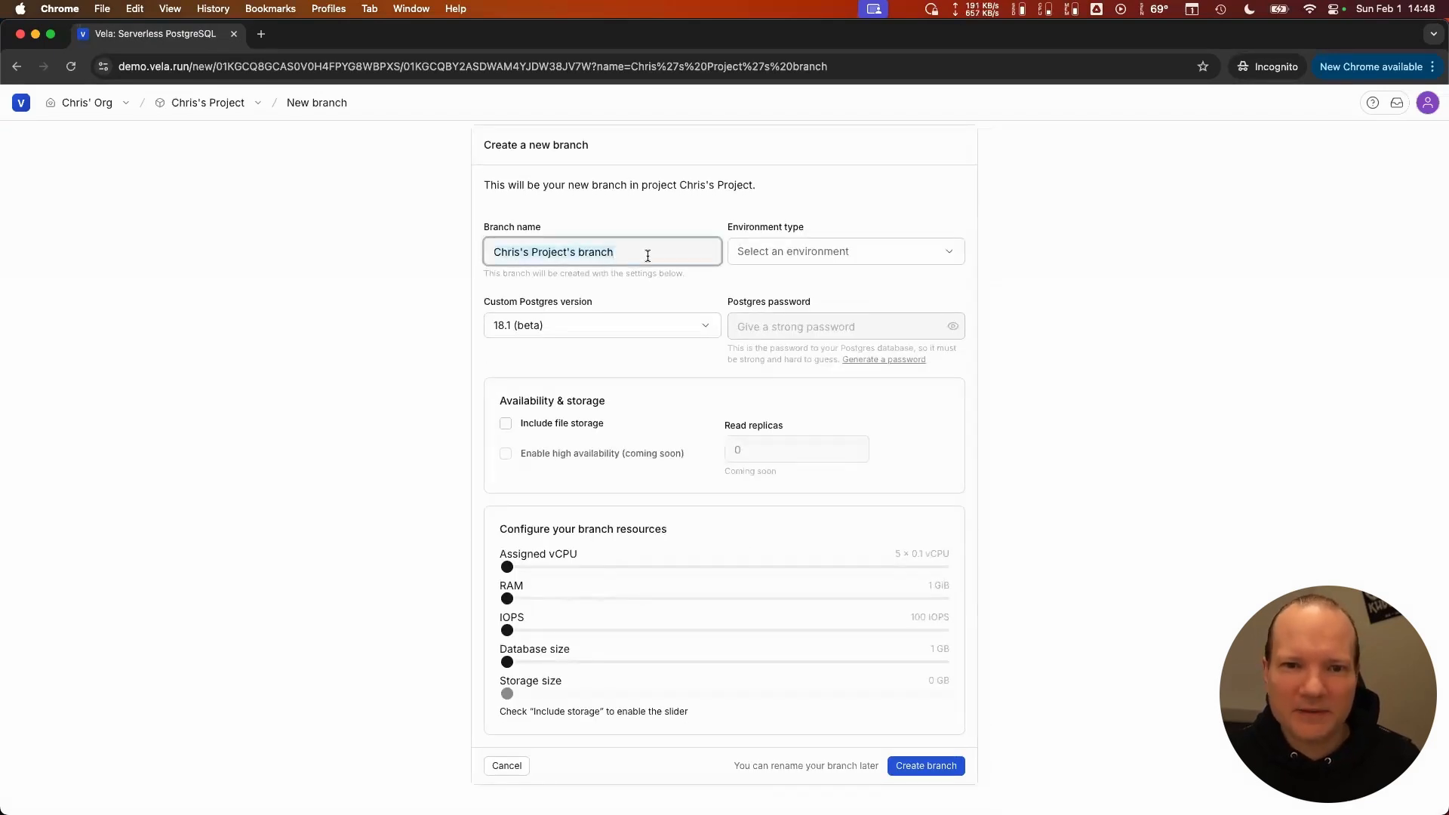
pyautogui.write('Production')
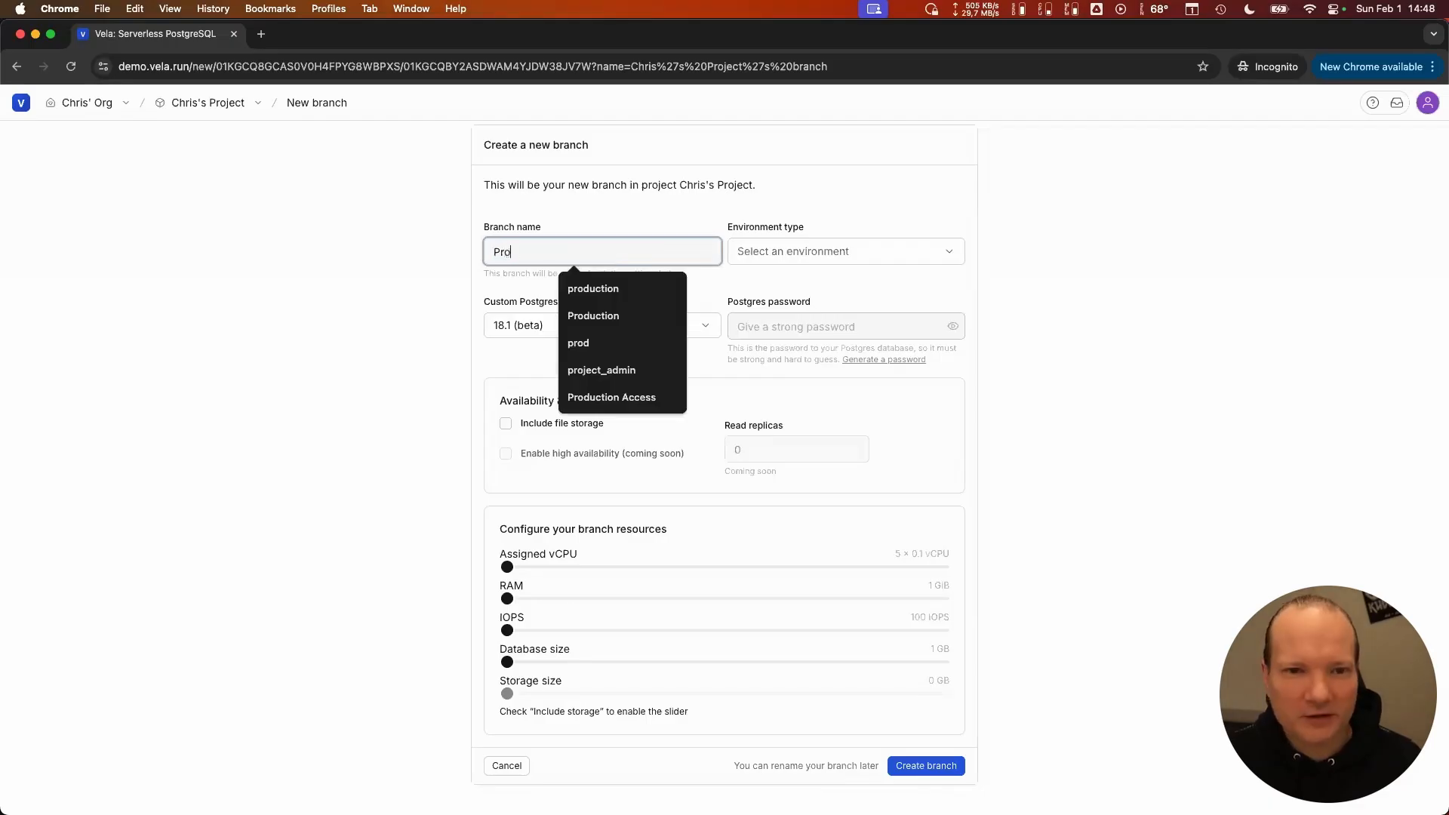
pyautogui.click(801, 259)
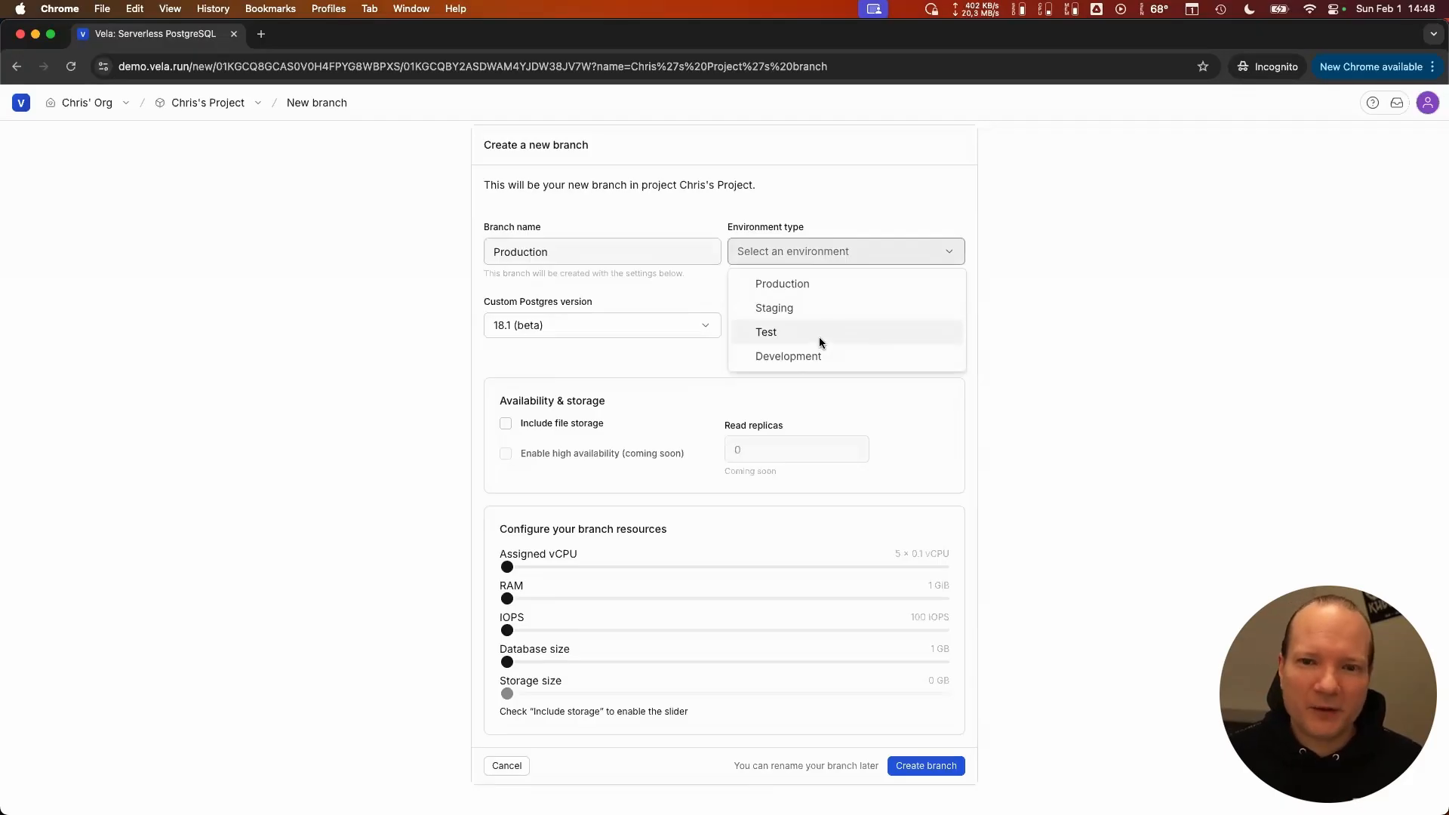
pyautogui.click(812, 291)
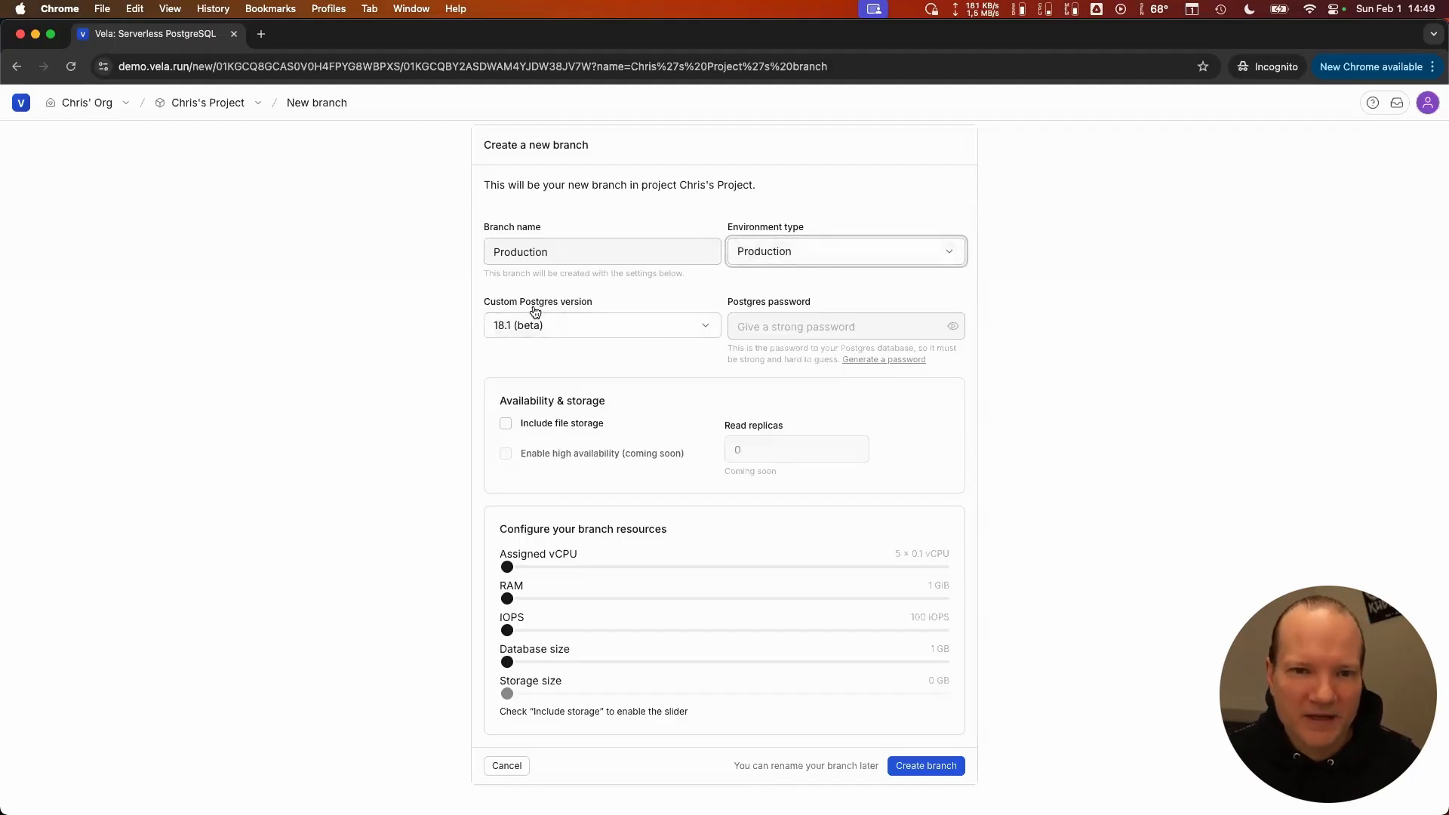
# - Generate a Postgres password for the branch and reveal it in the Postgres password field
pyautogui.click(872, 359)
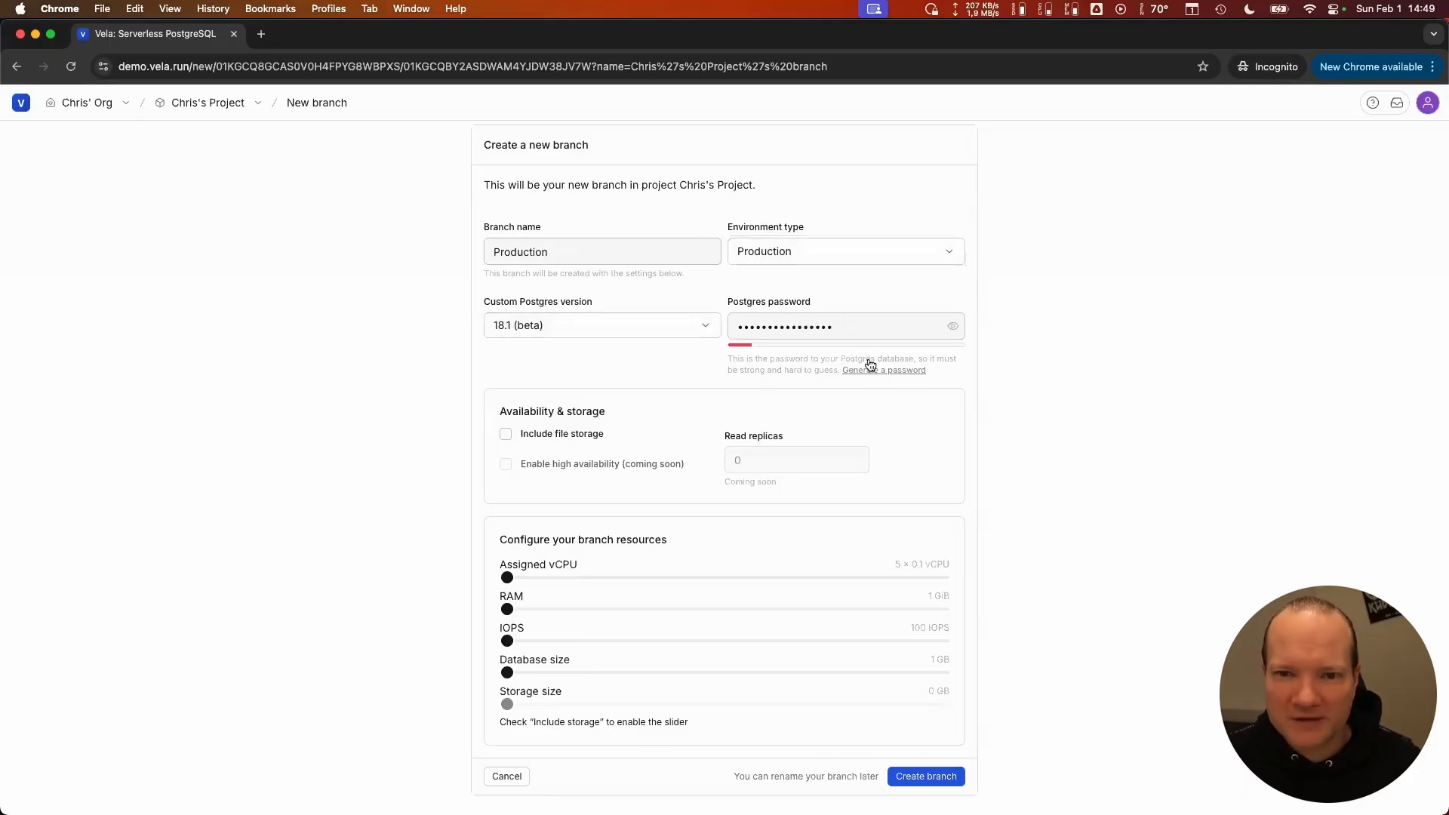
pyautogui.click(952, 328)
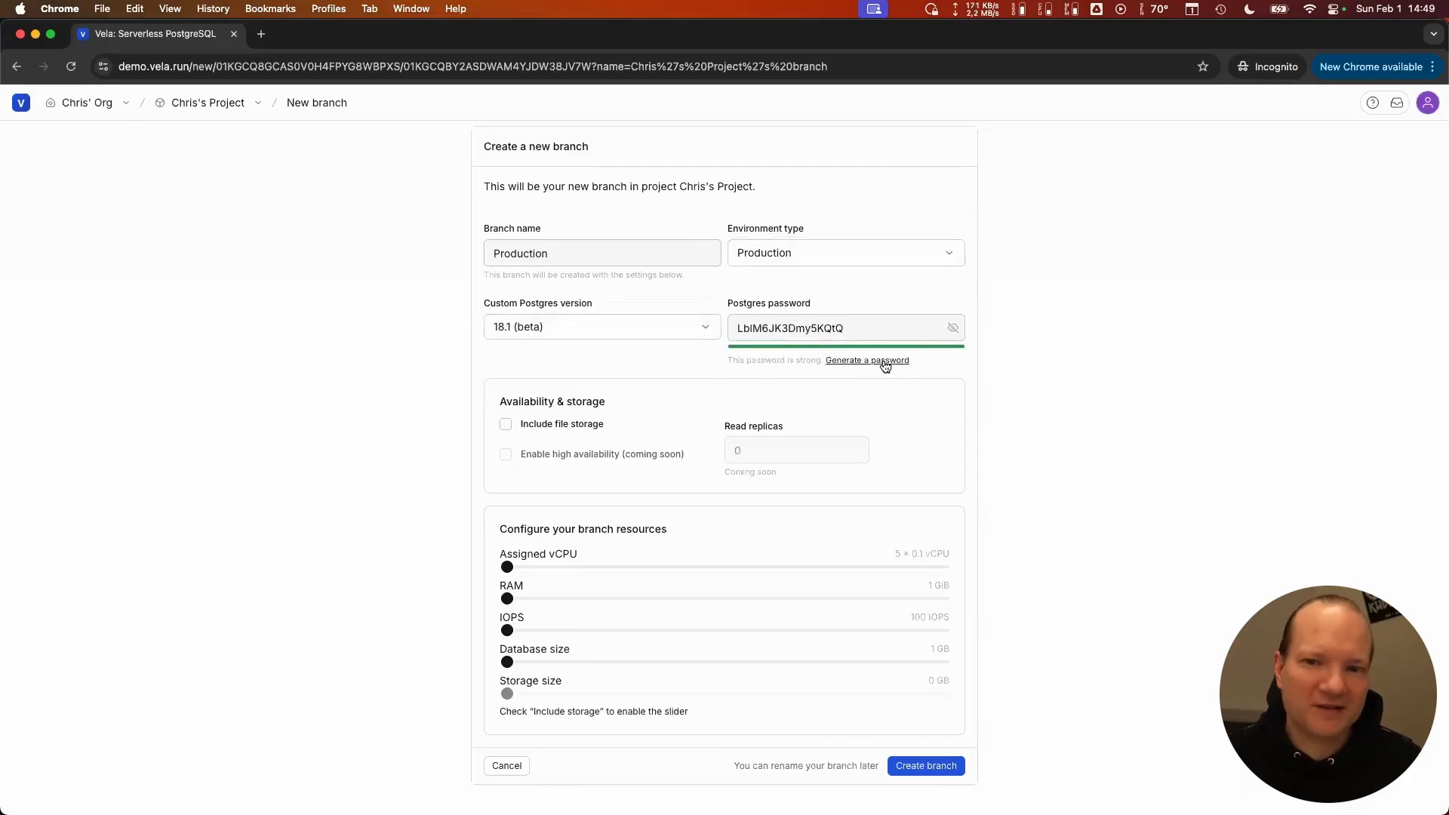
# - Allocate 30 × 0.1 vCPU, 6 GiB RAM, 20000 IOPS and 30 GB database size to the Production branch, and create it
pyautogui.doubleClick(839, 326)
pyautogui.click(747, 406)
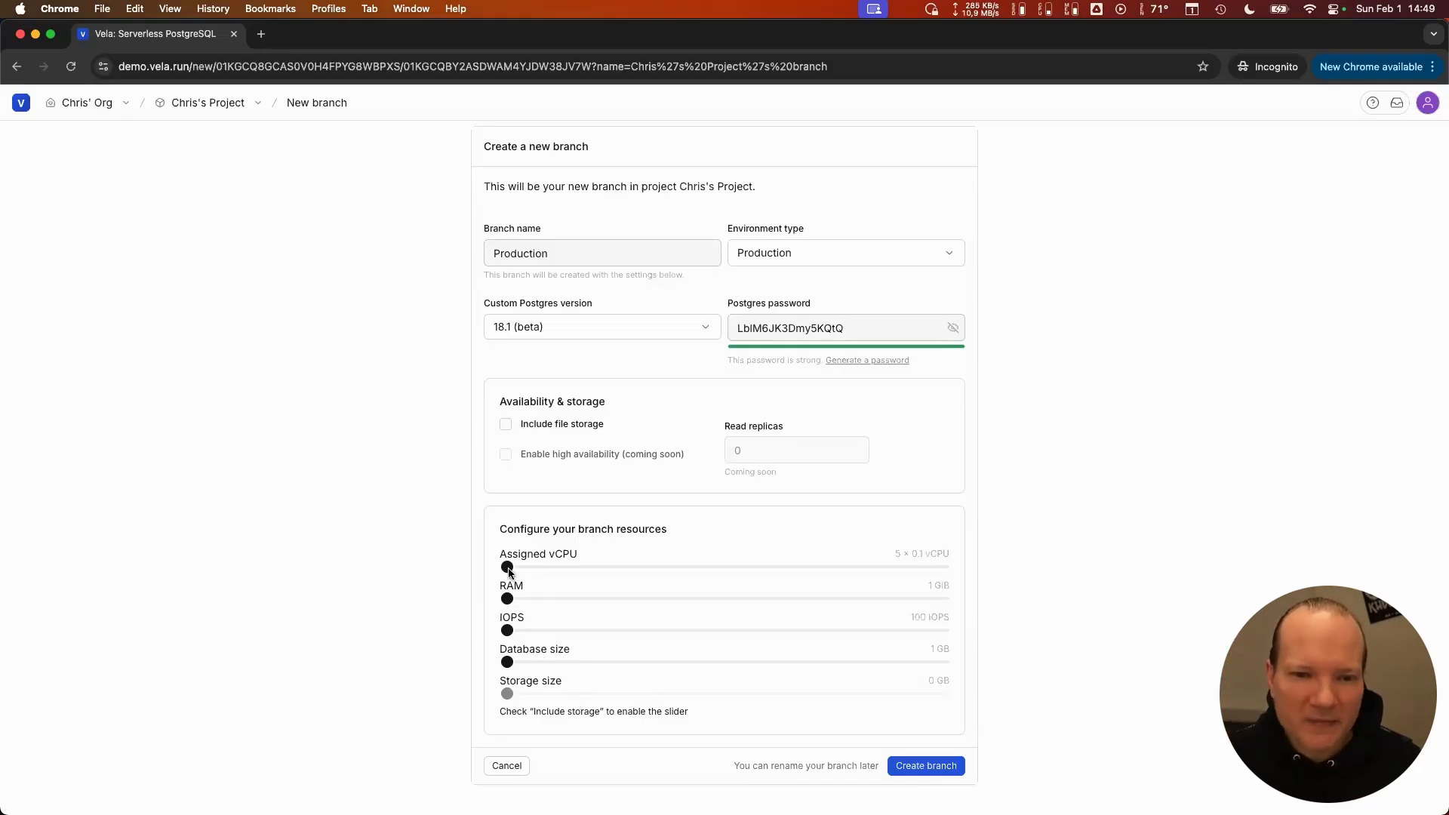
pyautogui.moveTo(543, 567); pyautogui.dragTo(623, 567)
pyautogui.moveTo(754, 573); pyautogui.dragTo(753, 570)
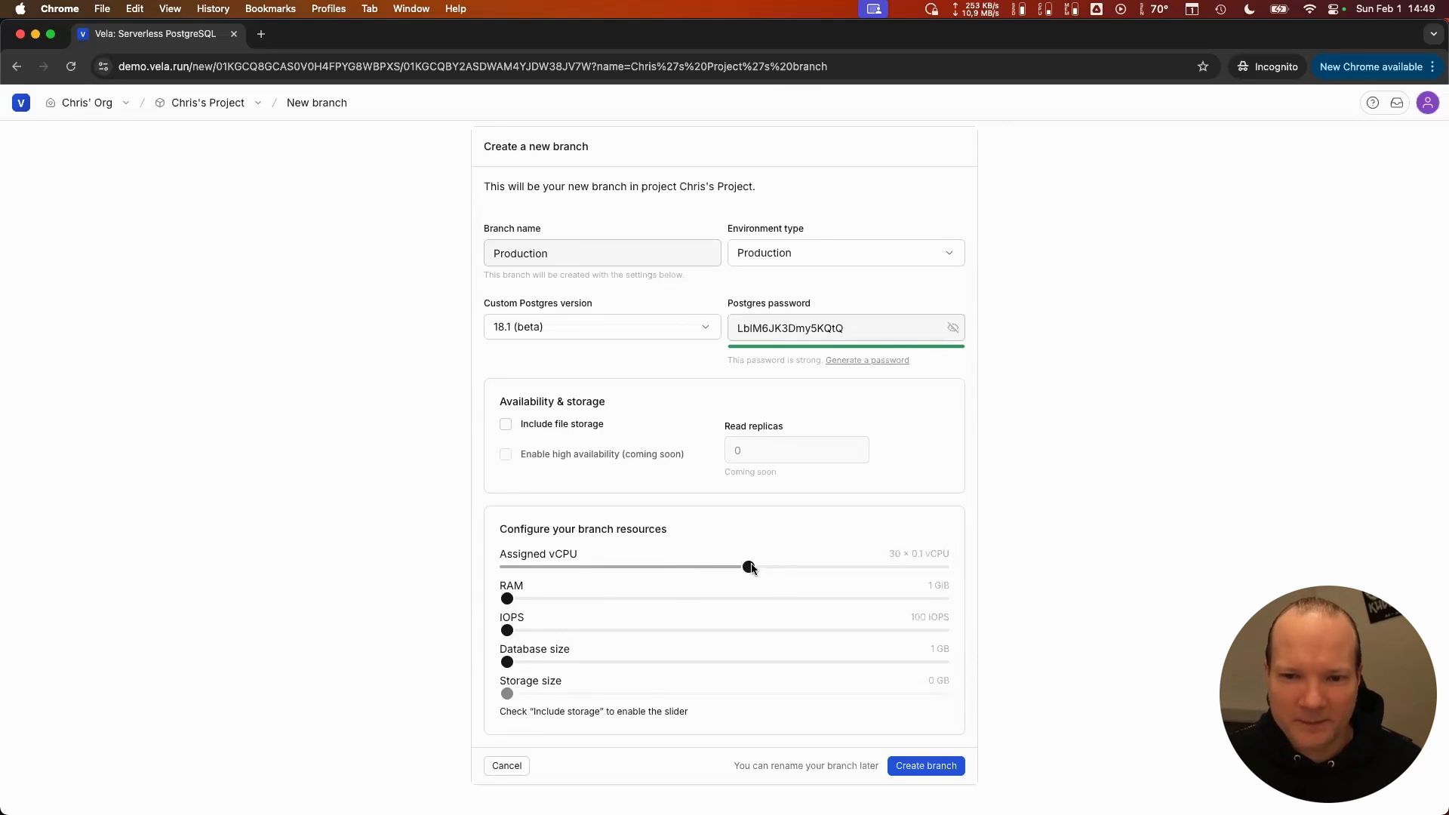
pyautogui.moveTo(586, 600); pyautogui.dragTo(749, 603)
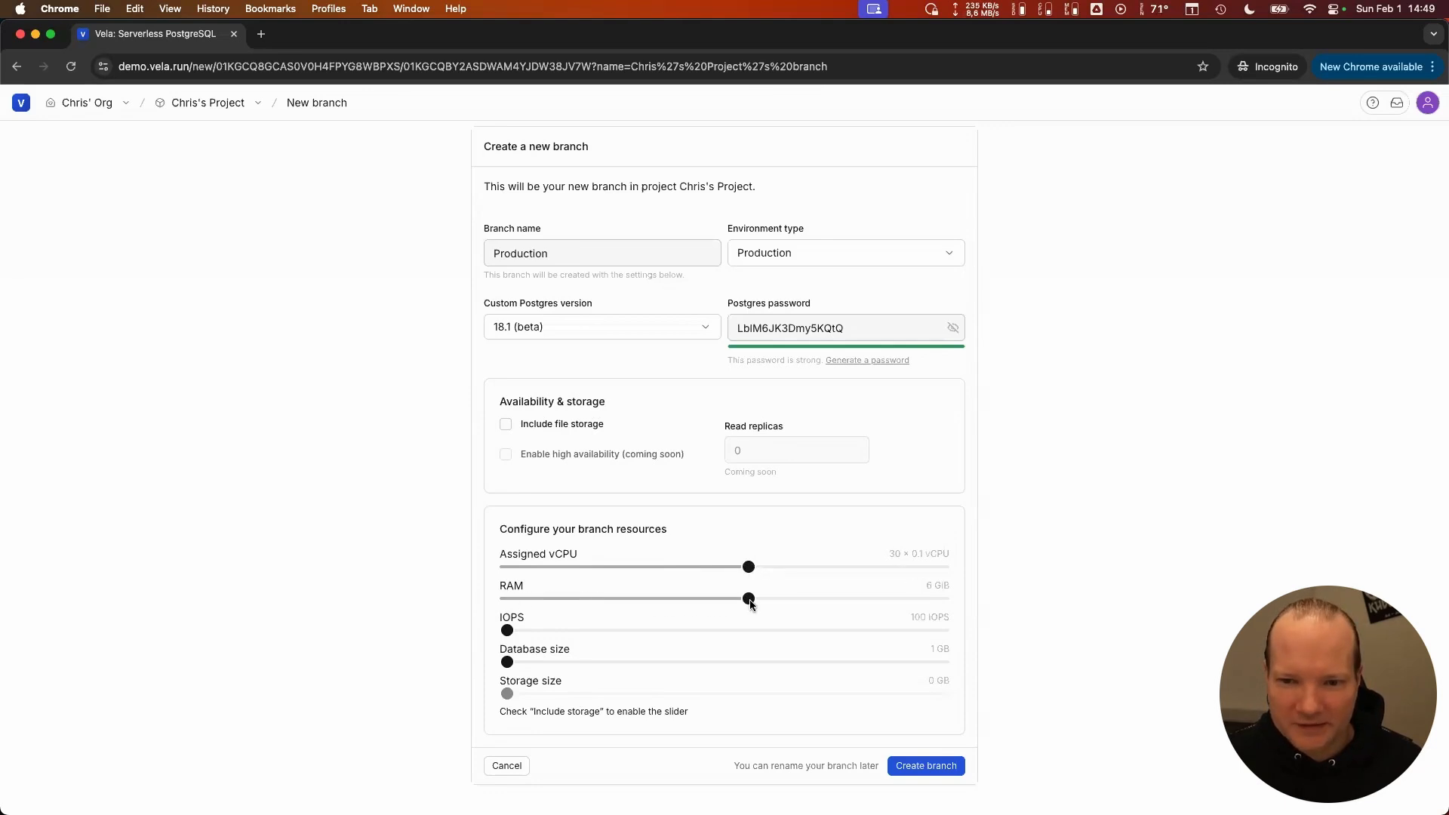
pyautogui.moveTo(510, 631); pyautogui.dragTo(682, 630)
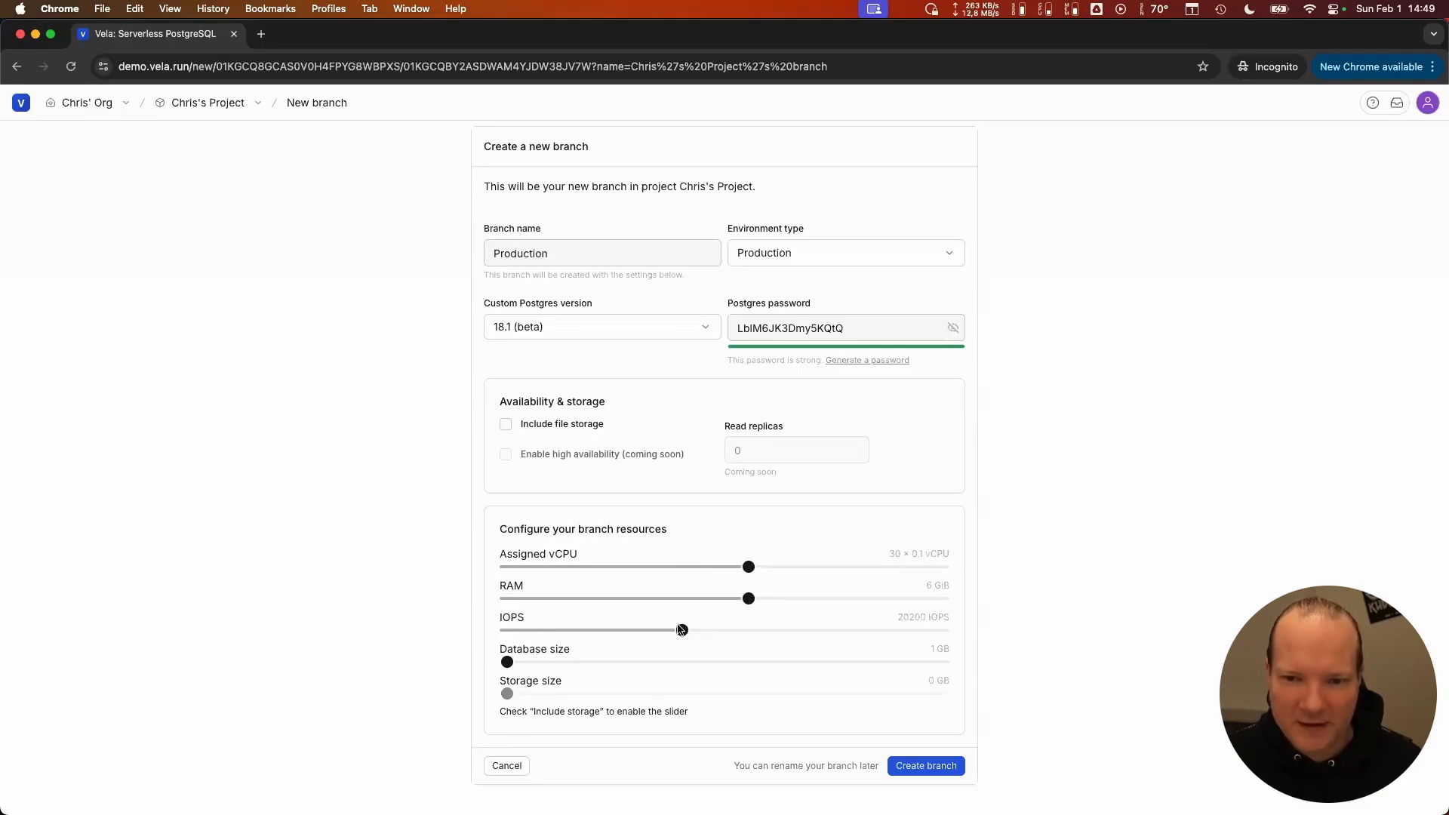
pyautogui.moveTo(509, 664)
pyautogui.mouseDown()
pyautogui.moveTo(684, 664)
pyautogui.moveTo(526, 662)
pyautogui.mouseUp()
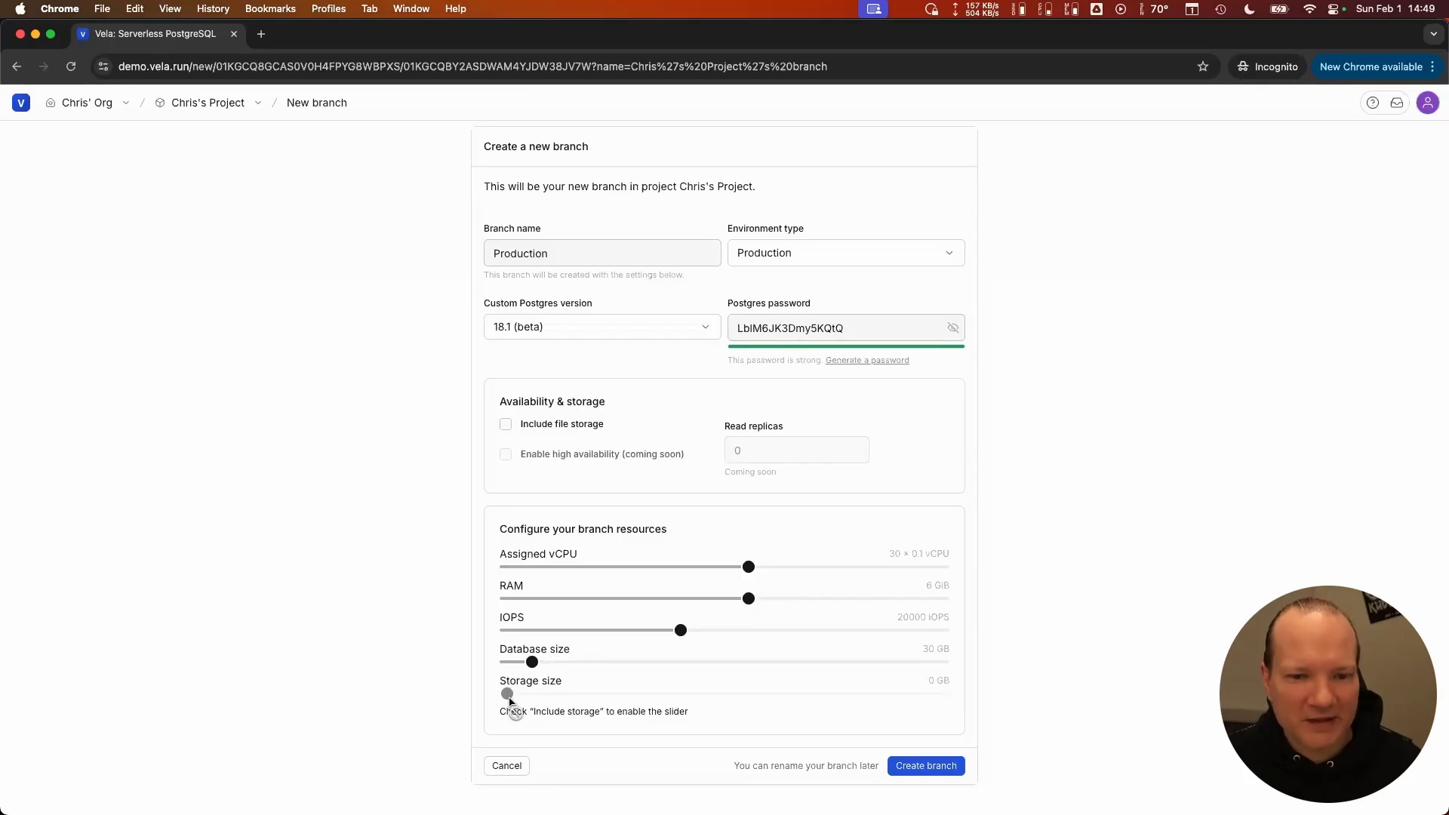
pyautogui.click(935, 773)
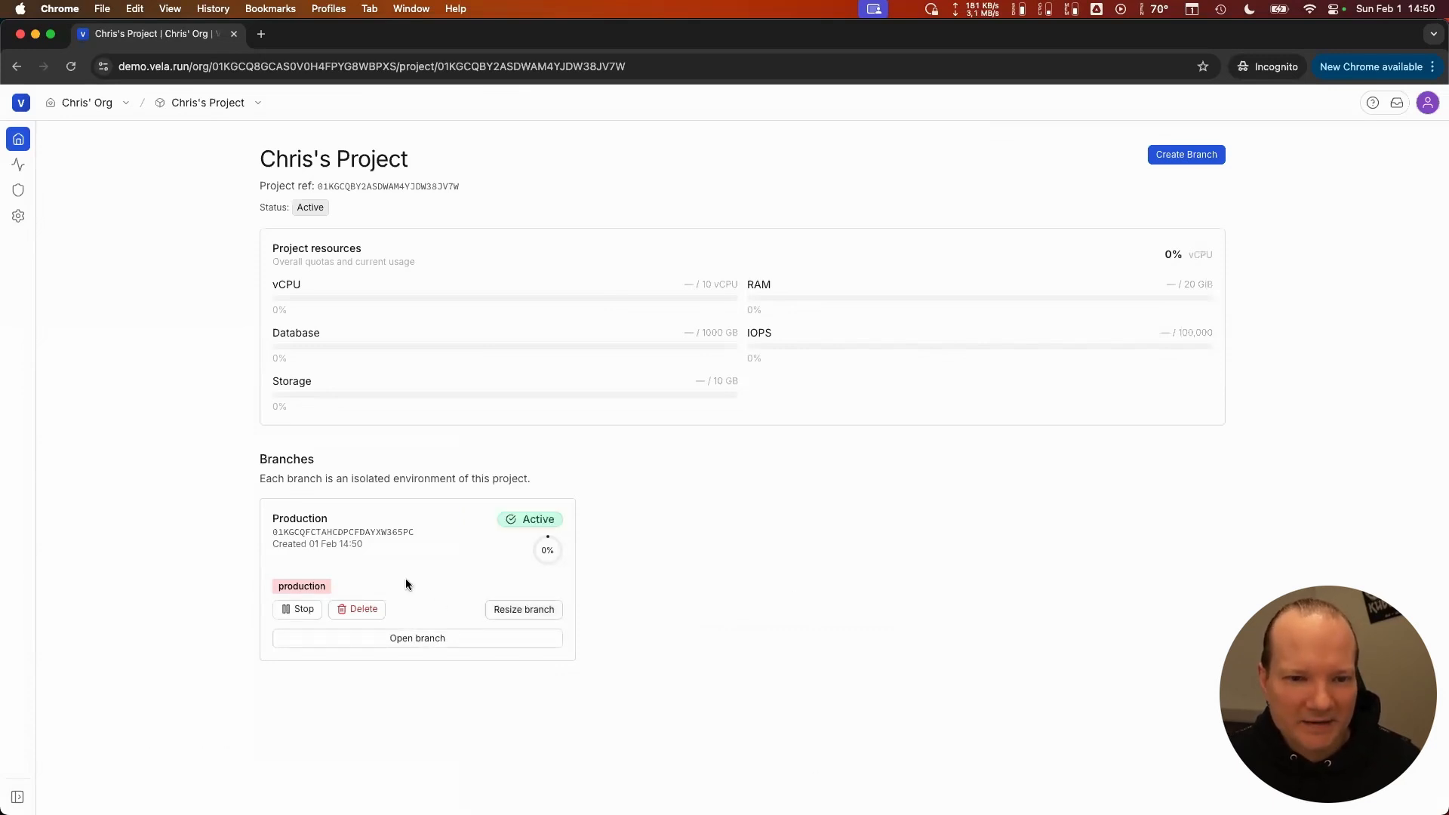
# - Check the Production branch's status, usage and identifier on its card, and open the branch's overview
pyautogui.moveTo(514, 521)
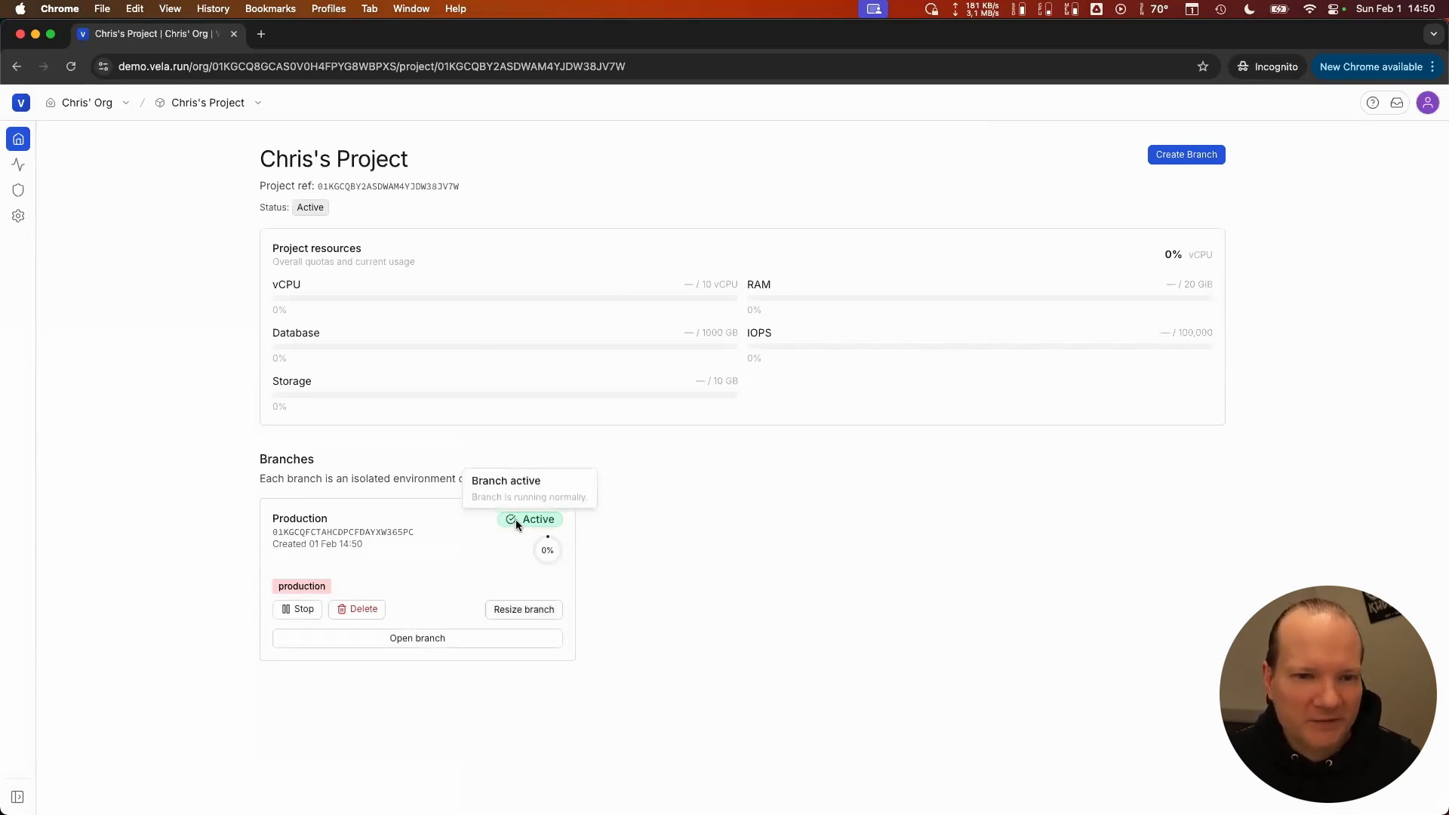
pyautogui.moveTo(553, 554)
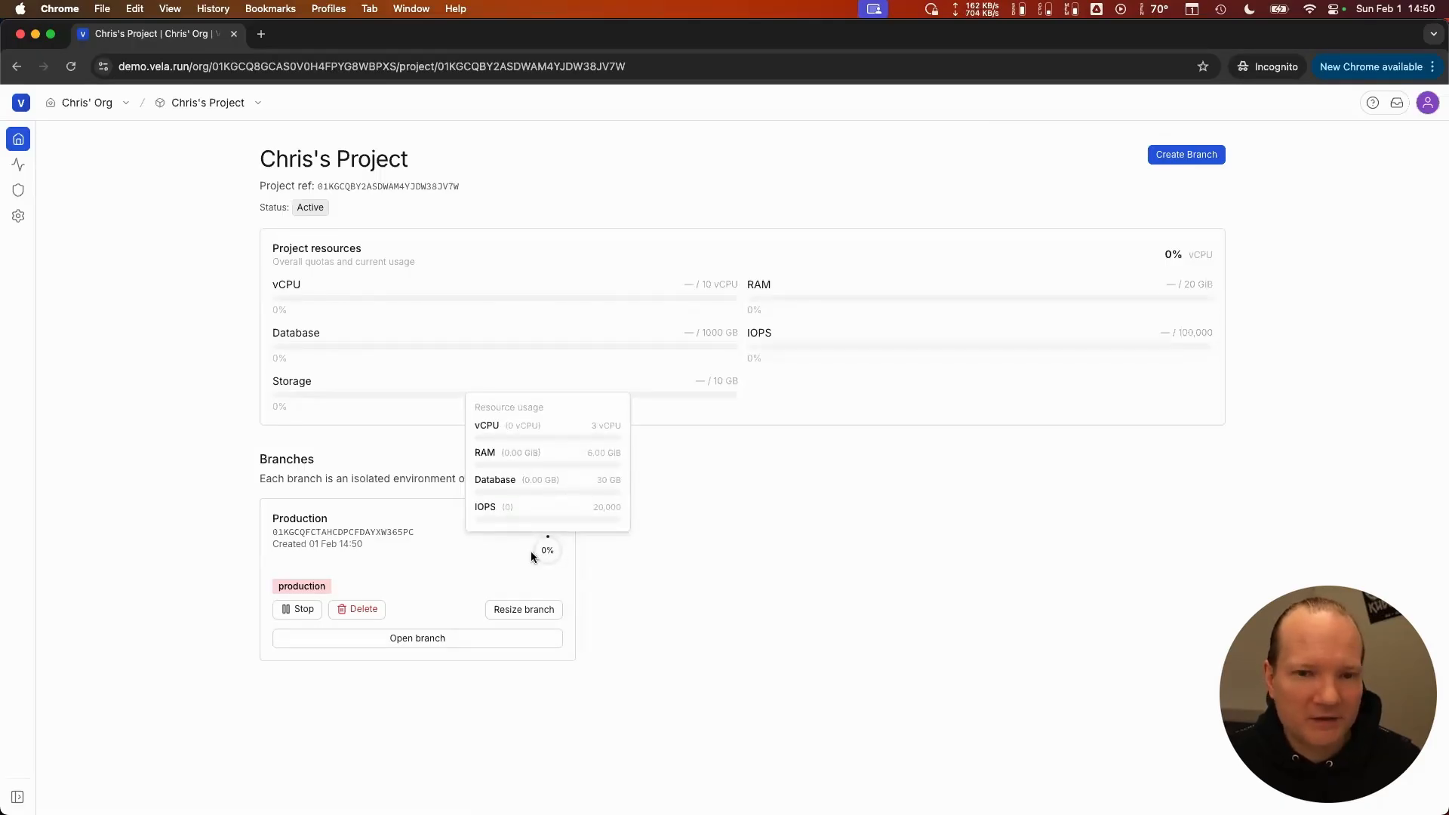
pyautogui.doubleClick(402, 534)
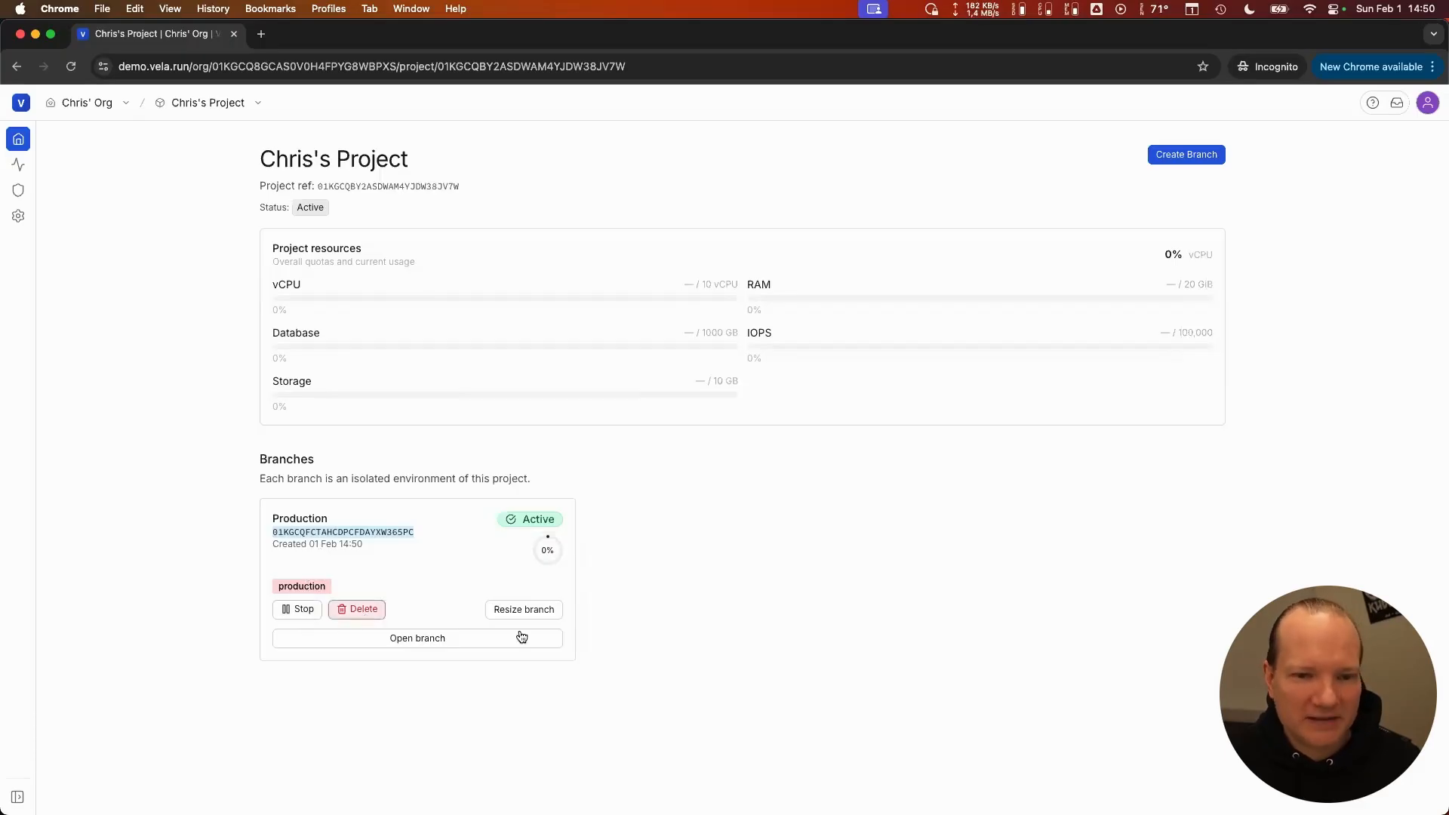
pyautogui.click(428, 641)
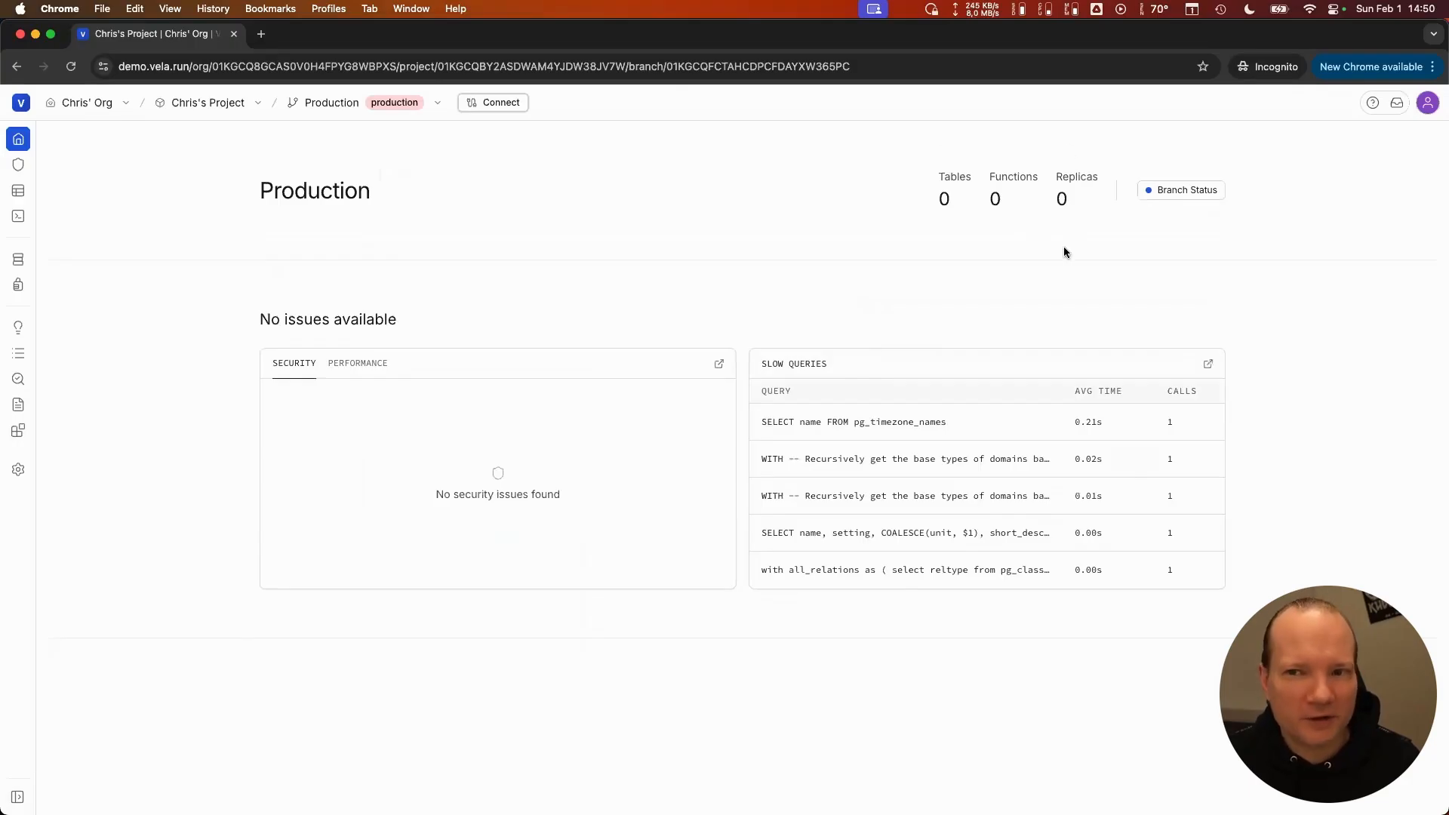
pyautogui.moveTo(1176, 191)
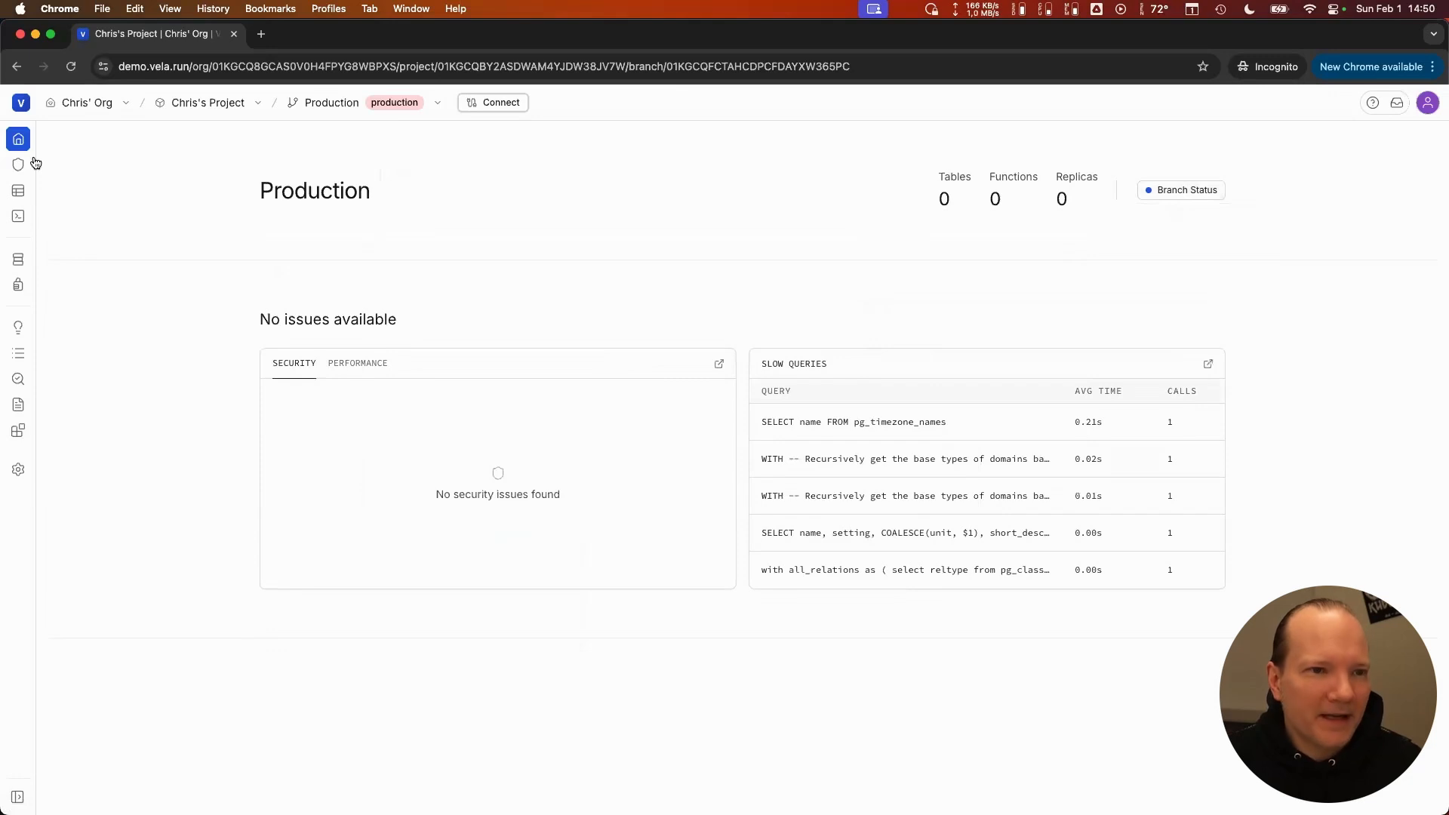
# - View the branch's connection string and its direct connection parameters, and close the connection details
pyautogui.click(497, 103)
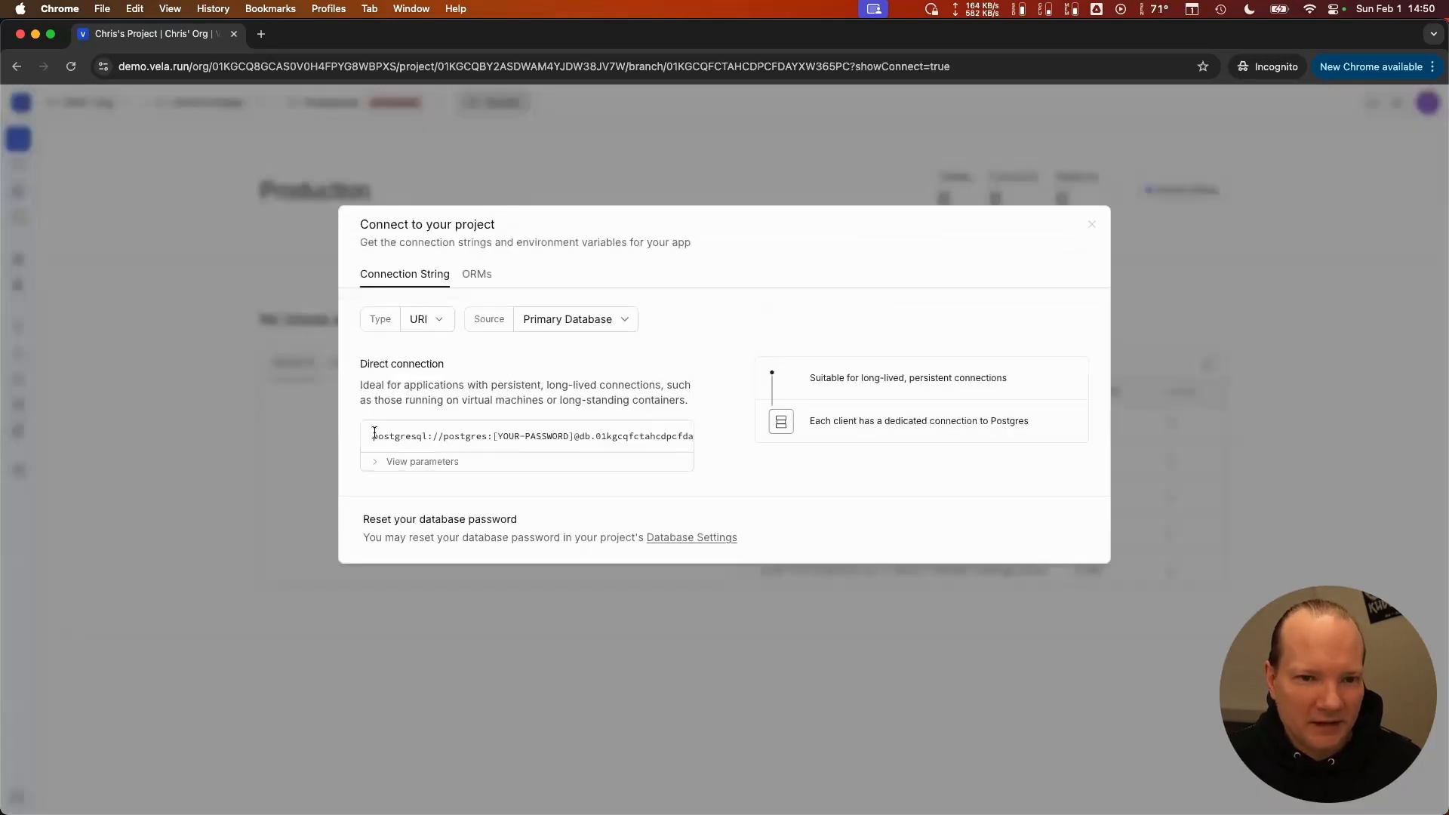
pyautogui.click(472, 463)
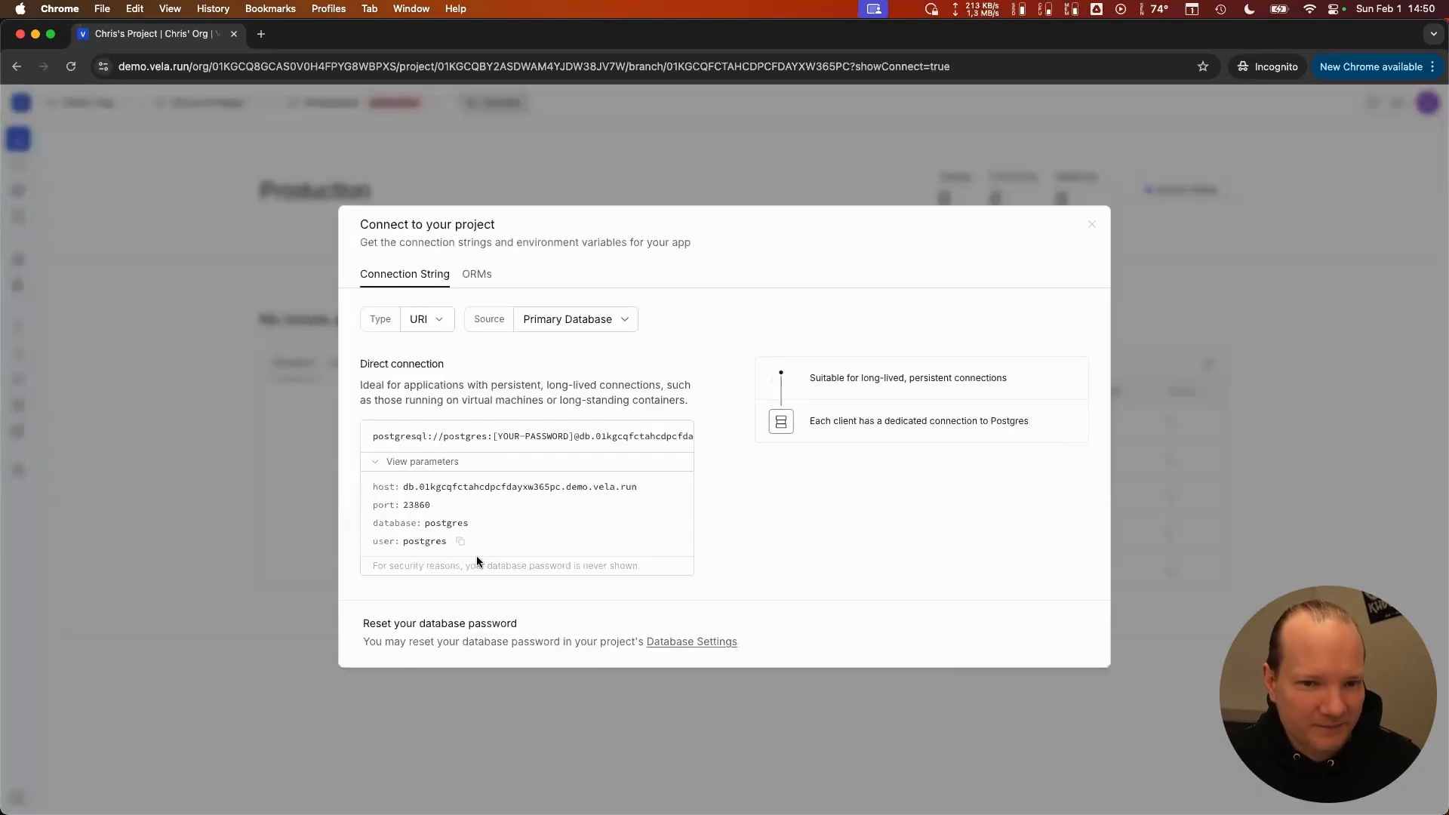
pyautogui.click(740, 155)
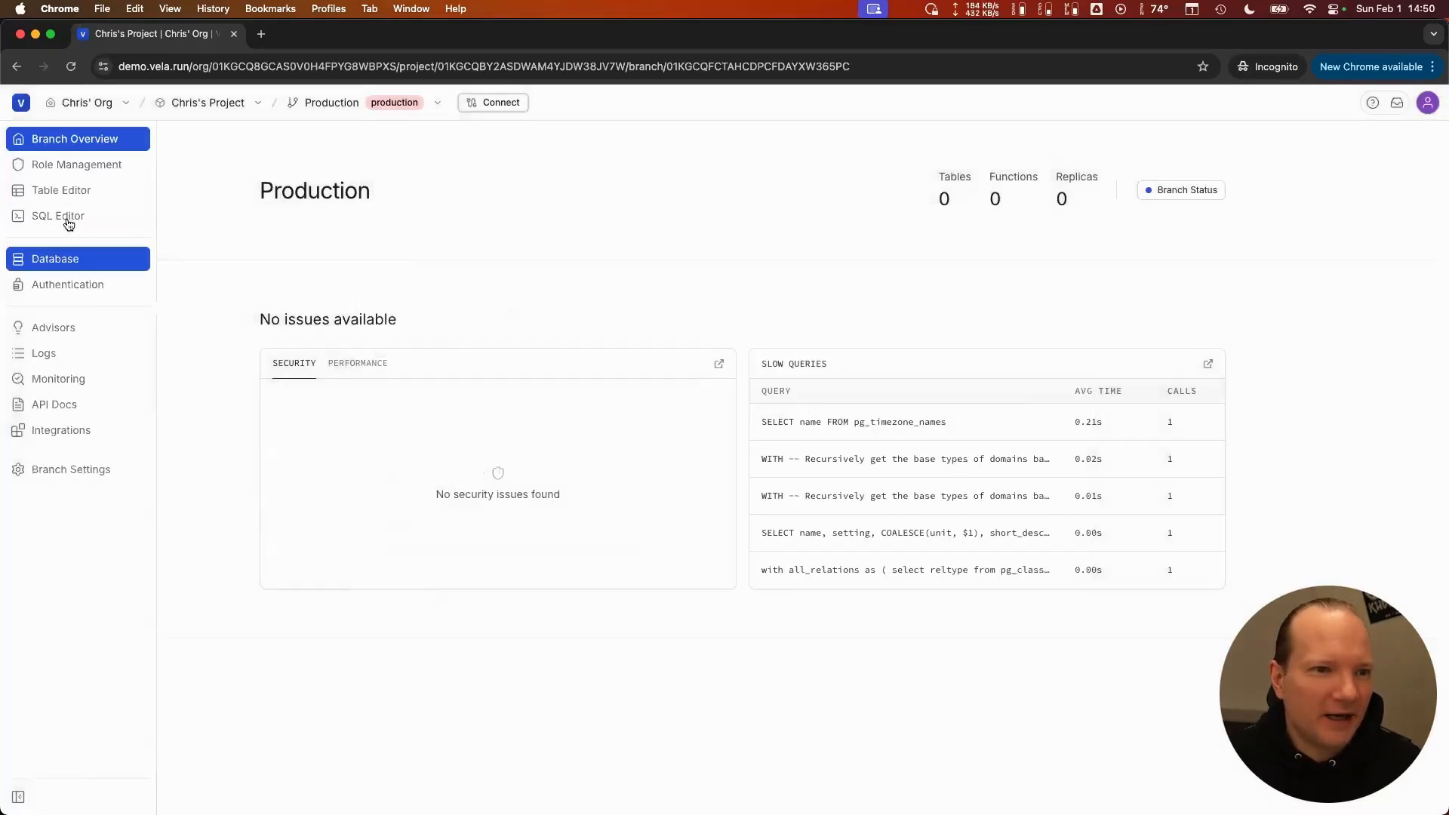
# - Open the saved private SQL Query in the SQL Editor and run it to query the Postgres version
pyautogui.click(68, 224)
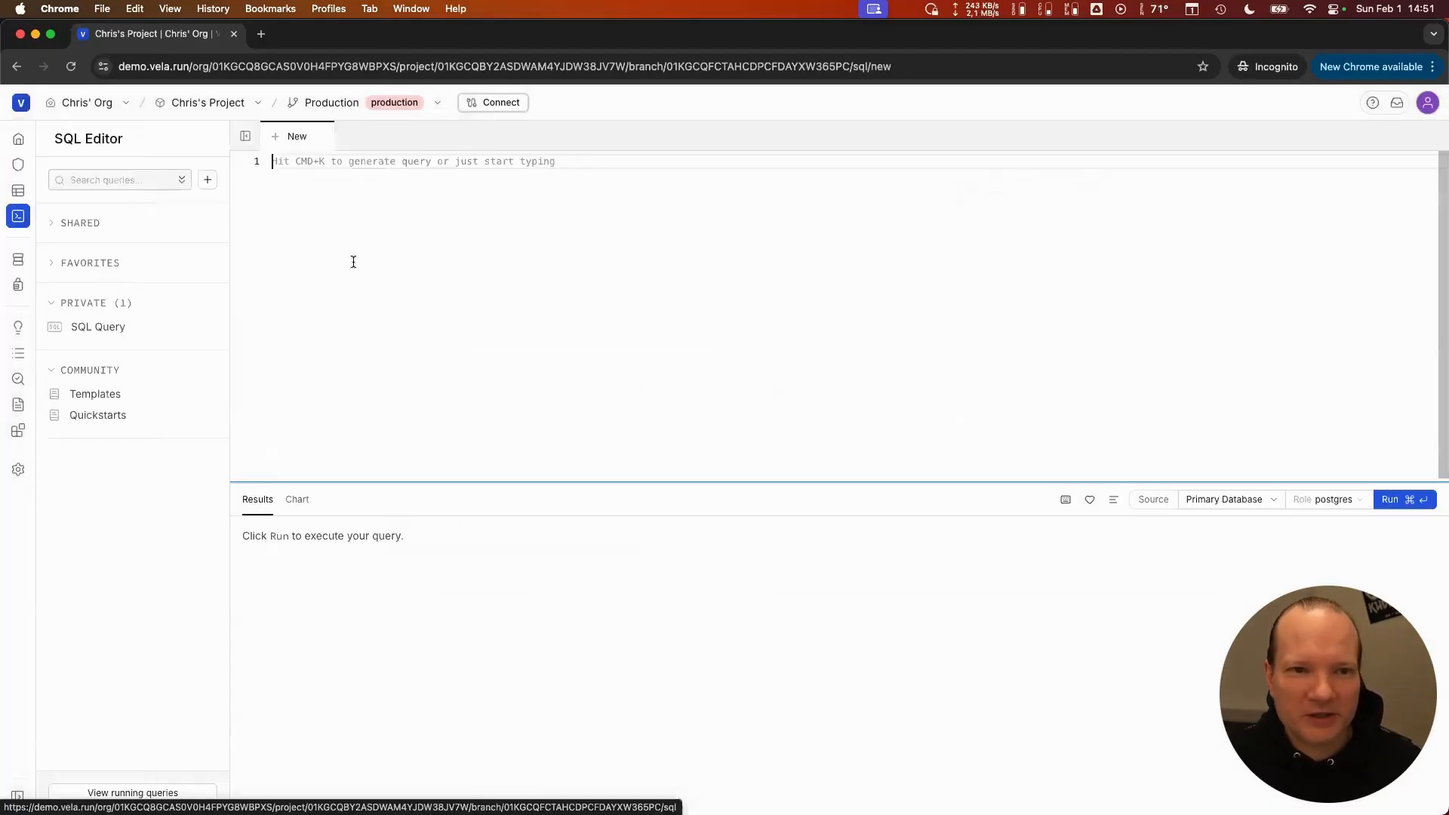
pyautogui.click(98, 327)
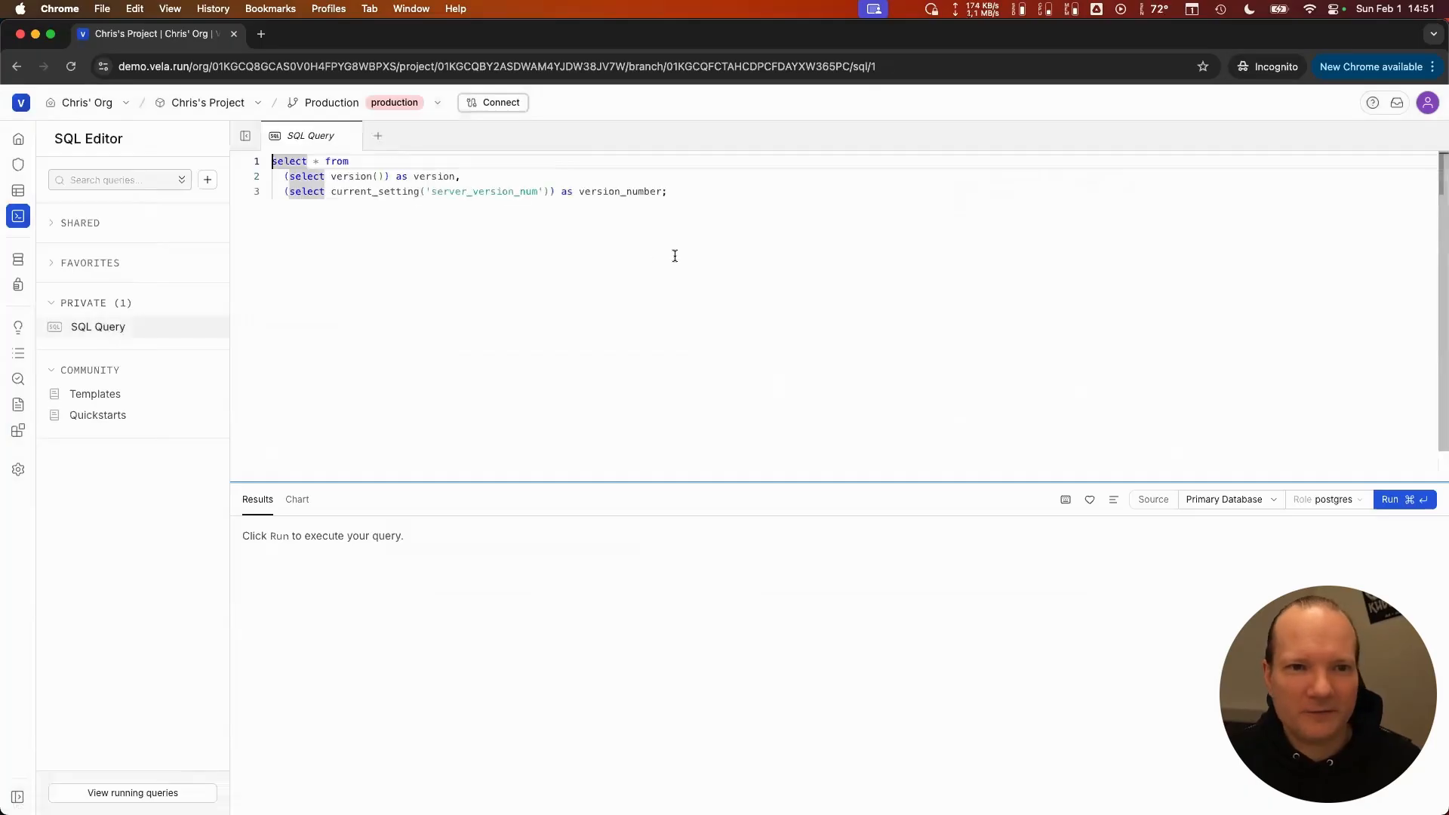
pyautogui.click(1393, 500)
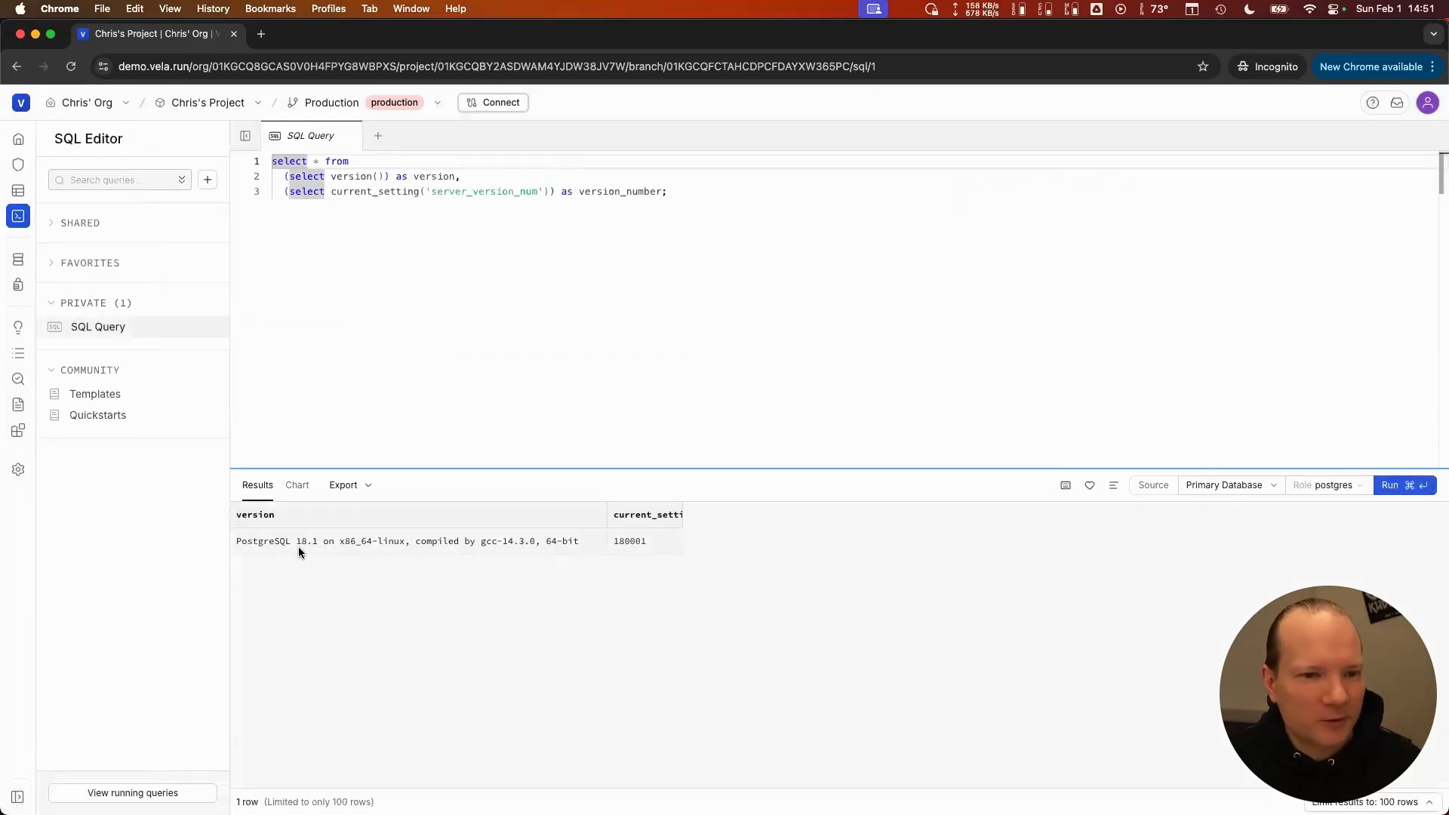